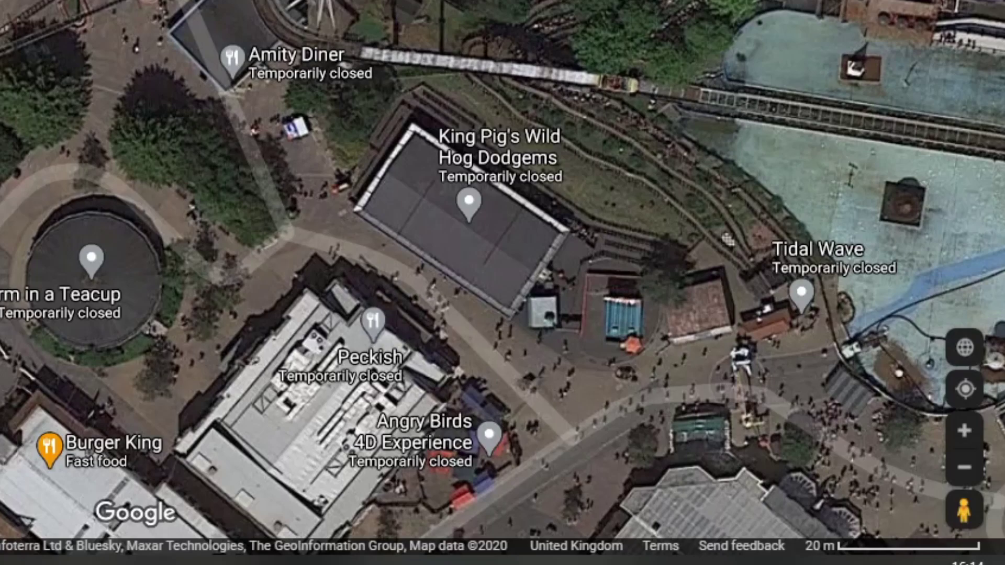
# Step: Switch the satellite map to globe view and zoom out over the Stealth coaster area
pyautogui.scroll(2, 119, 27)
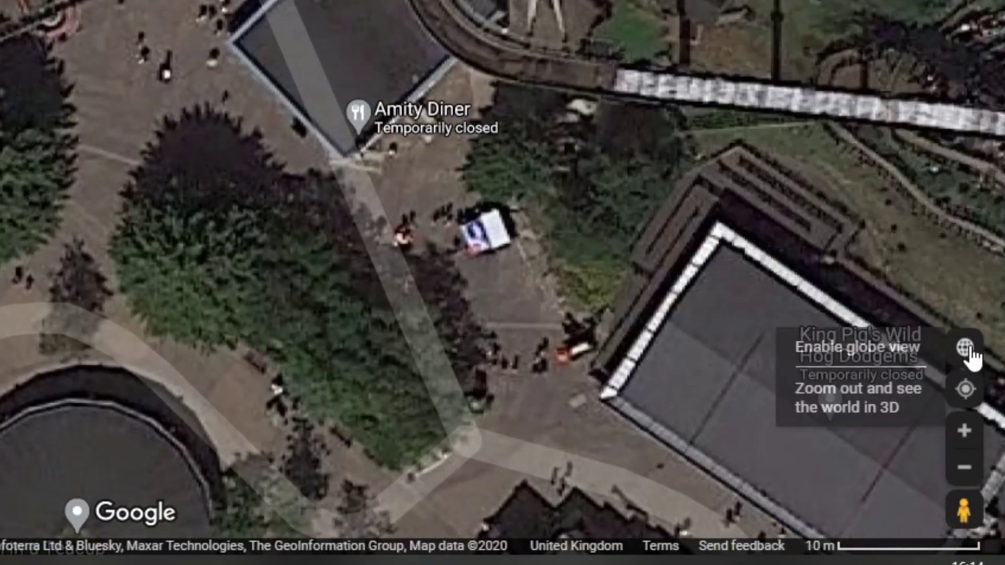
pyautogui.click(973, 350)
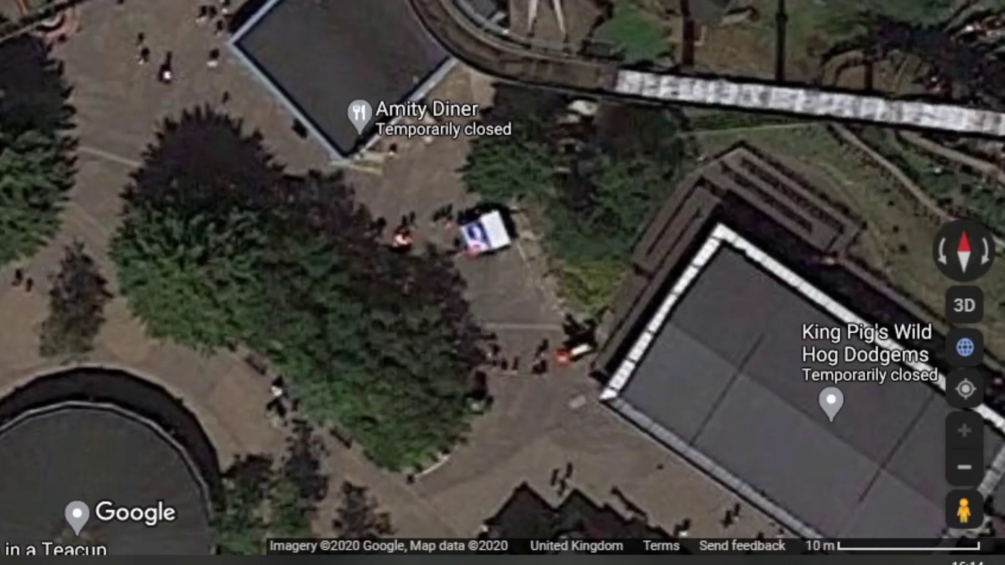
pyautogui.scroll(-3, 502, 277)
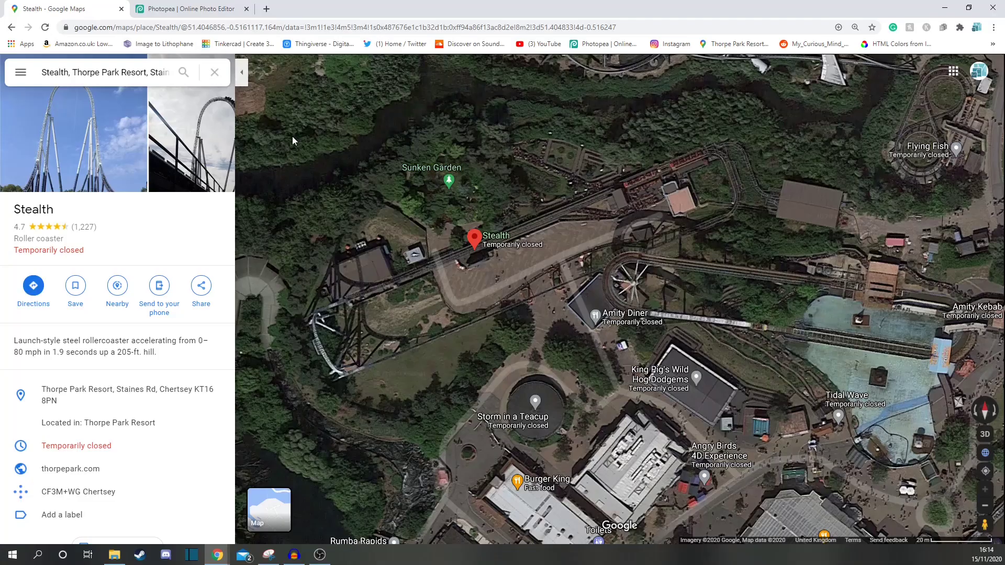
# Step: Turn off the labels on the satellite map
pyautogui.click(241, 79)
pyautogui.click(10, 72)
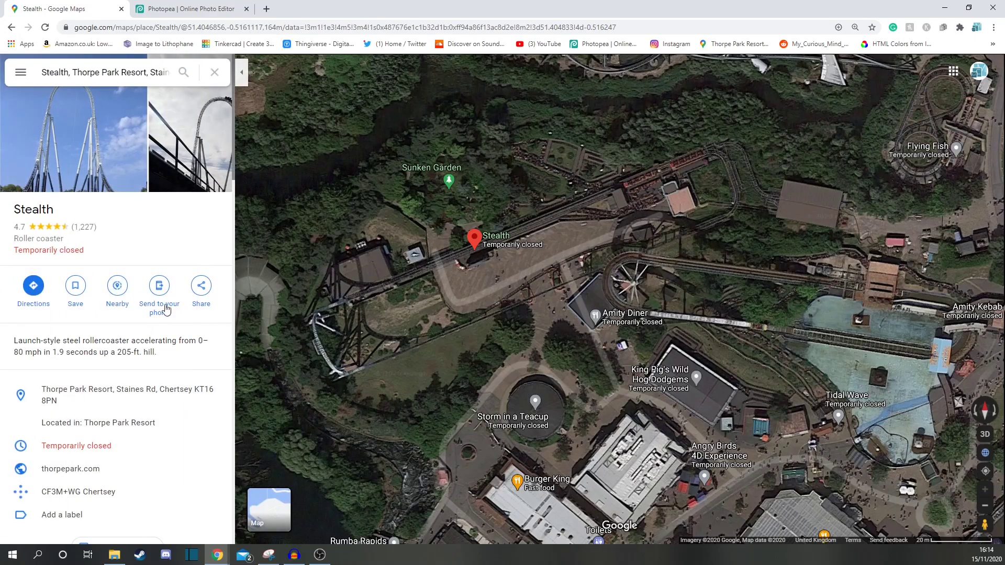
pyautogui.click(19, 72)
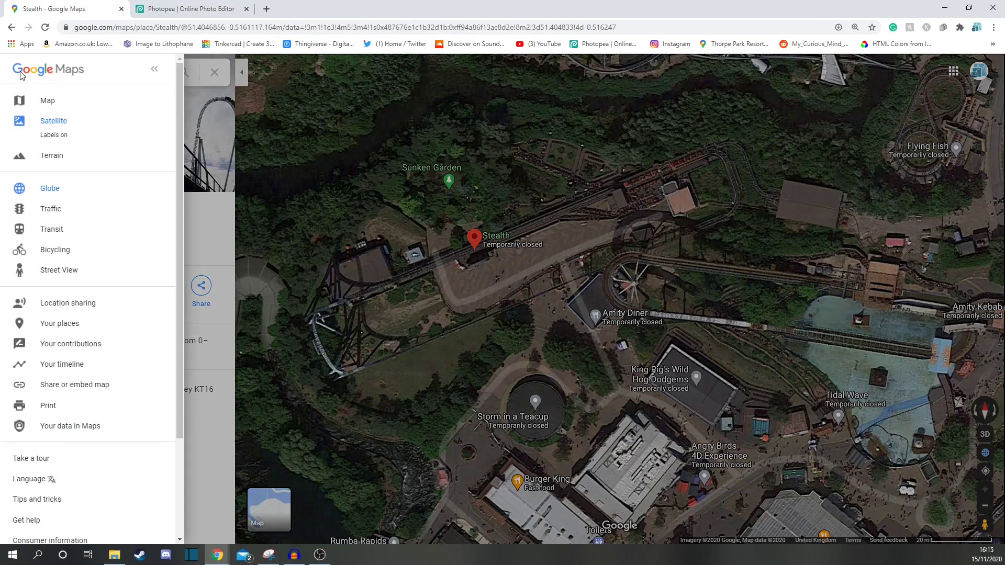
pyautogui.click(53, 135)
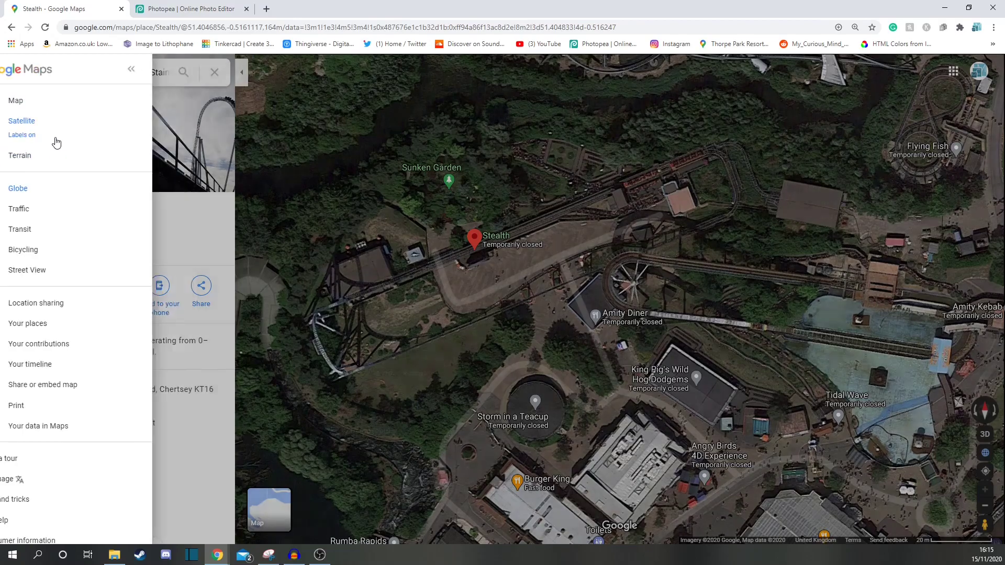
pyautogui.click(538, 279)
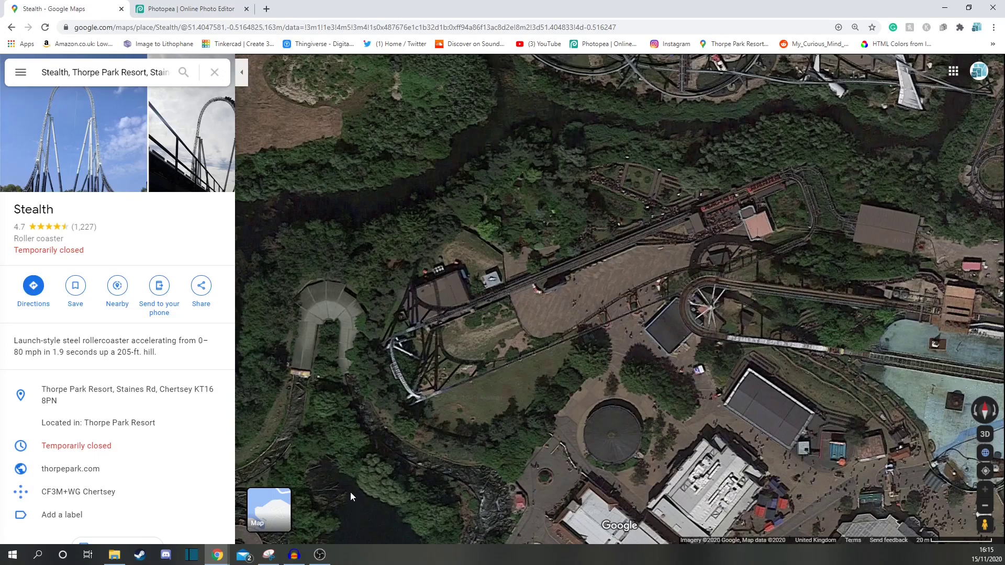
# Step: Open the Snipping Tool, capture the map area as a new snip and save it as an image
pyautogui.click(268, 555)
pyautogui.moveTo(839, 392); pyautogui.dragTo(332, 74)
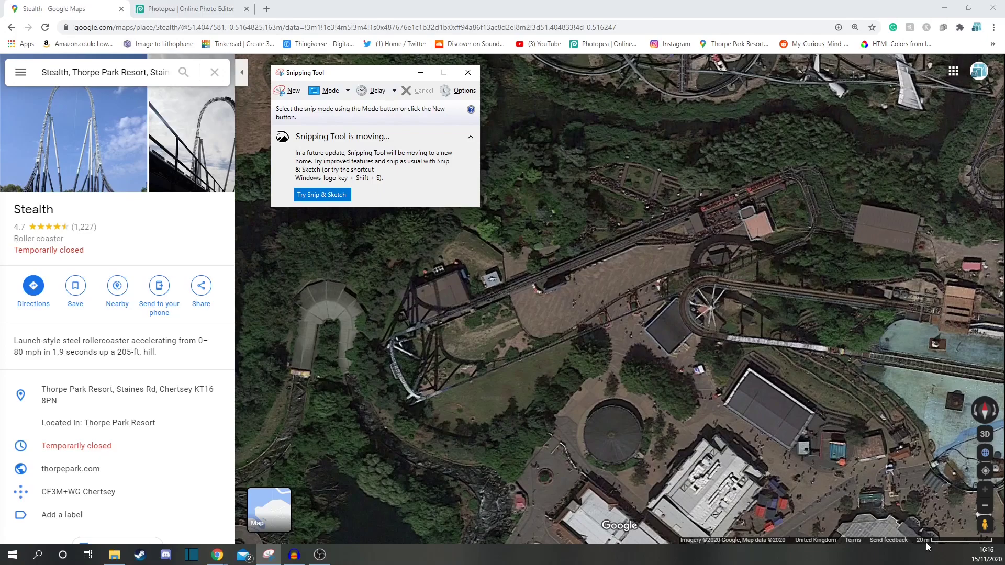
pyautogui.click(291, 92)
pyautogui.moveTo(252, 56); pyautogui.dragTo(999, 539)
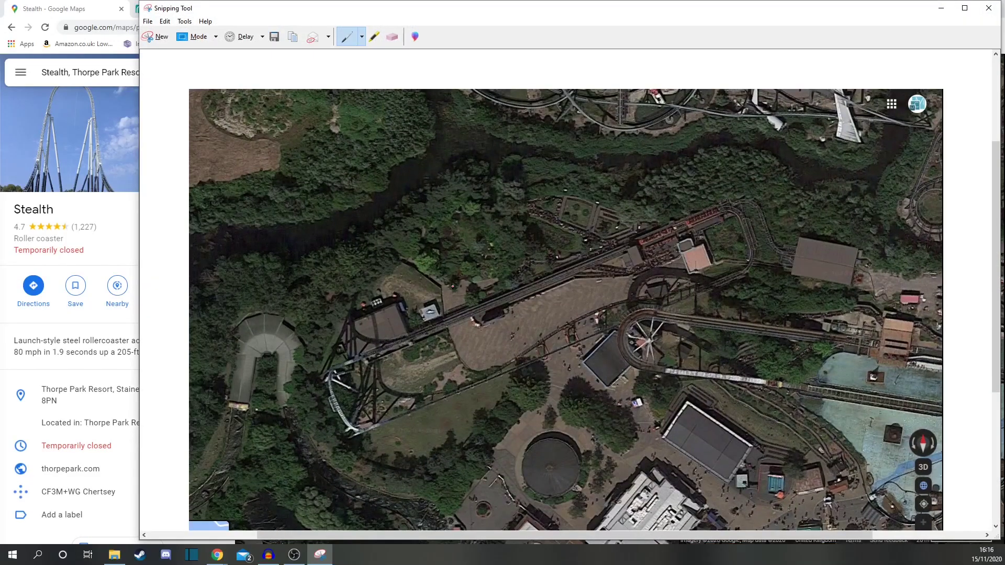
pyautogui.rightClick(451, 289)
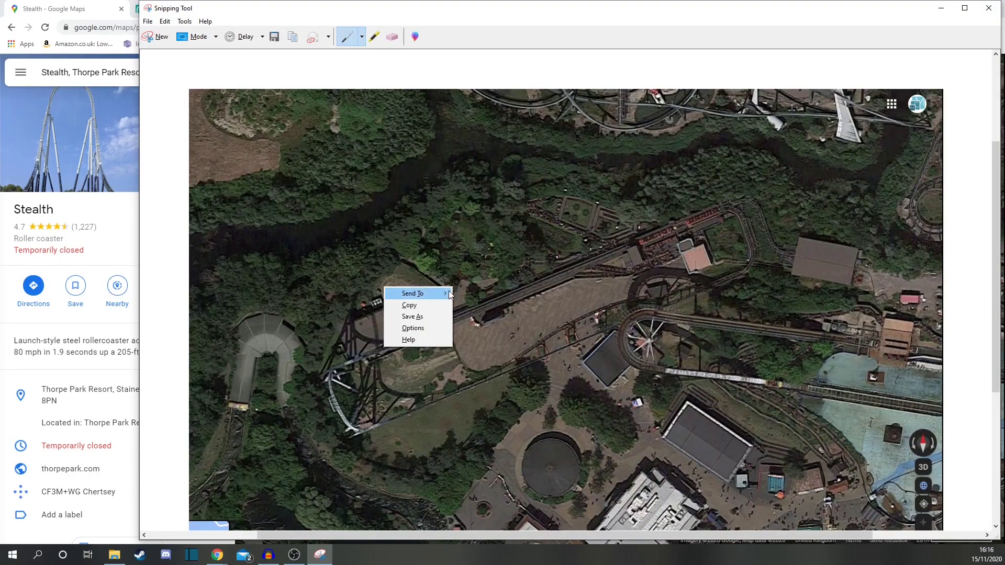
pyautogui.click(432, 314)
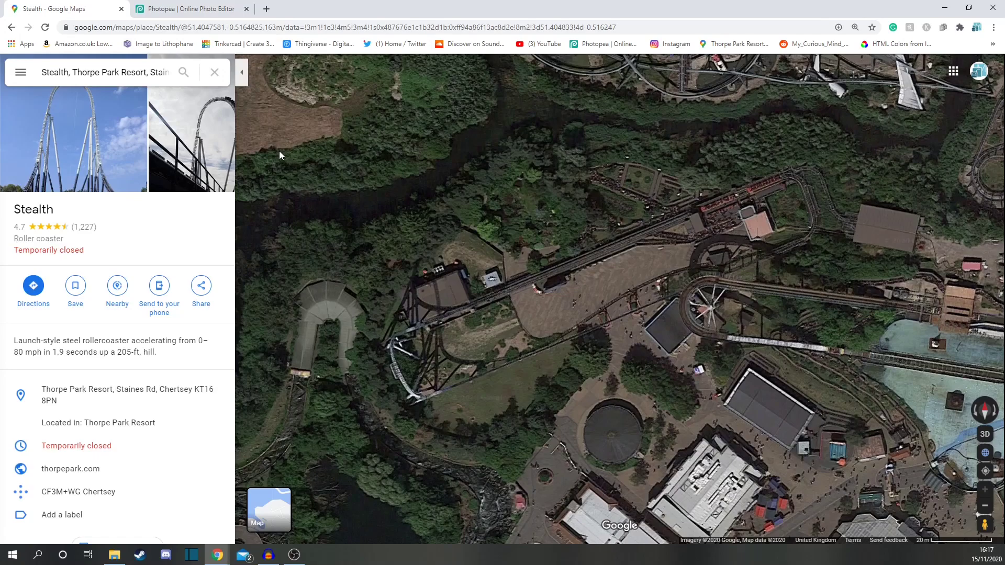
# Step: Switch to Photopea and open the saved Stealth Map image
pyautogui.click(188, 5)
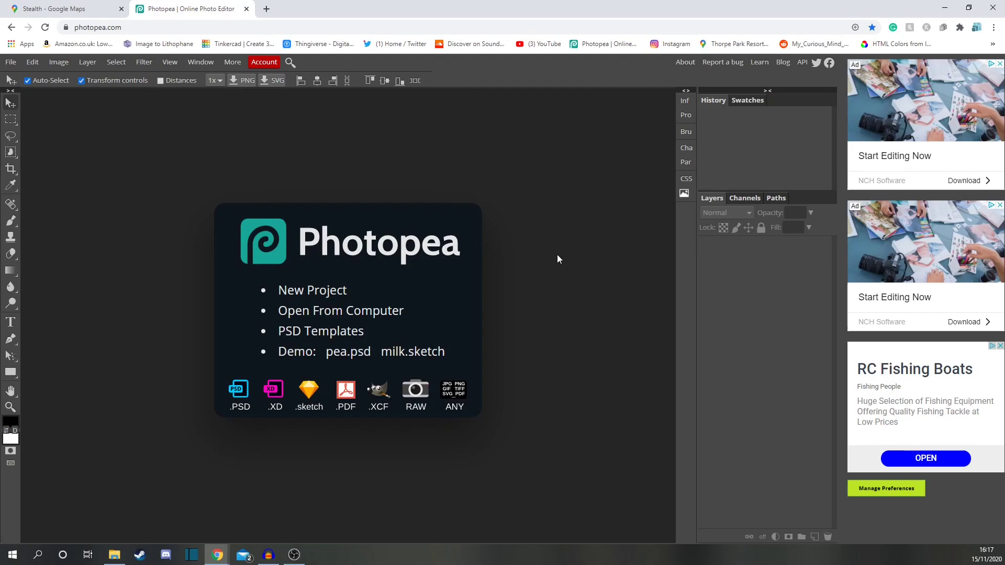
pyautogui.hotkey('alt', 'Tab')
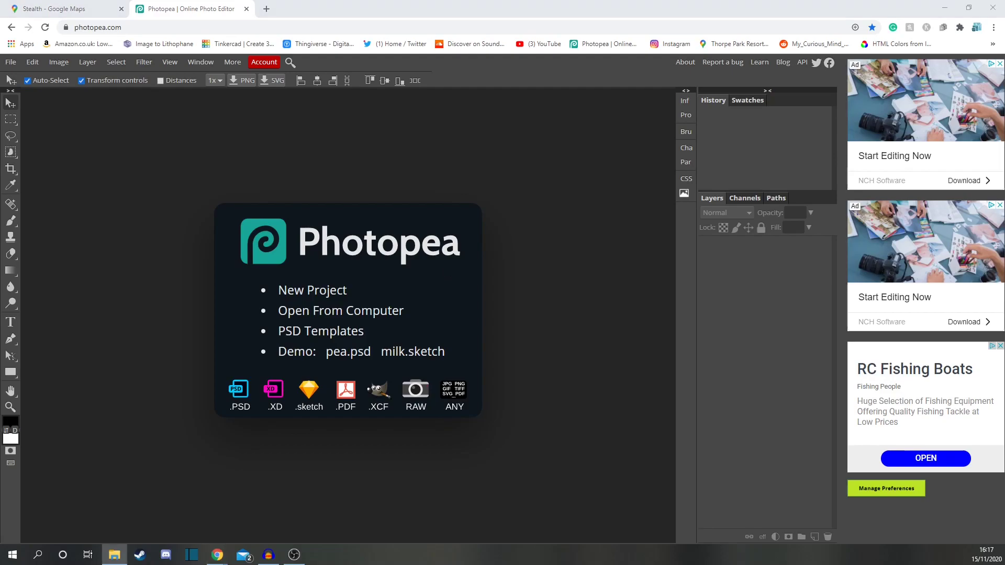
pyautogui.moveTo(0, 81); pyautogui.dragTo(686, 83)
pyautogui.moveTo(552, 141); pyautogui.dragTo(312, 182)
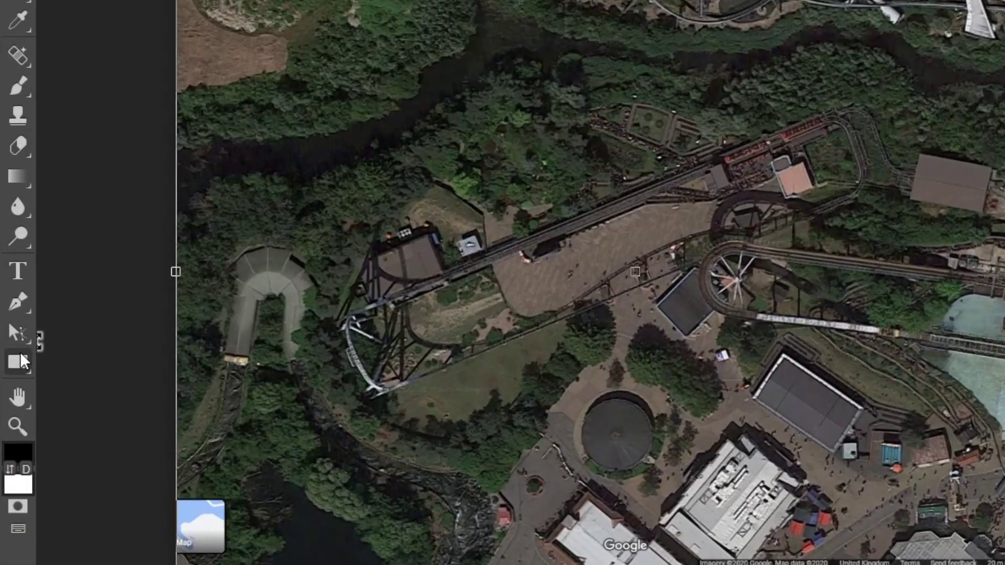
# Step: Draw a red rectangle whose width matches the 20 m scale bar
pyautogui.click(19, 358)
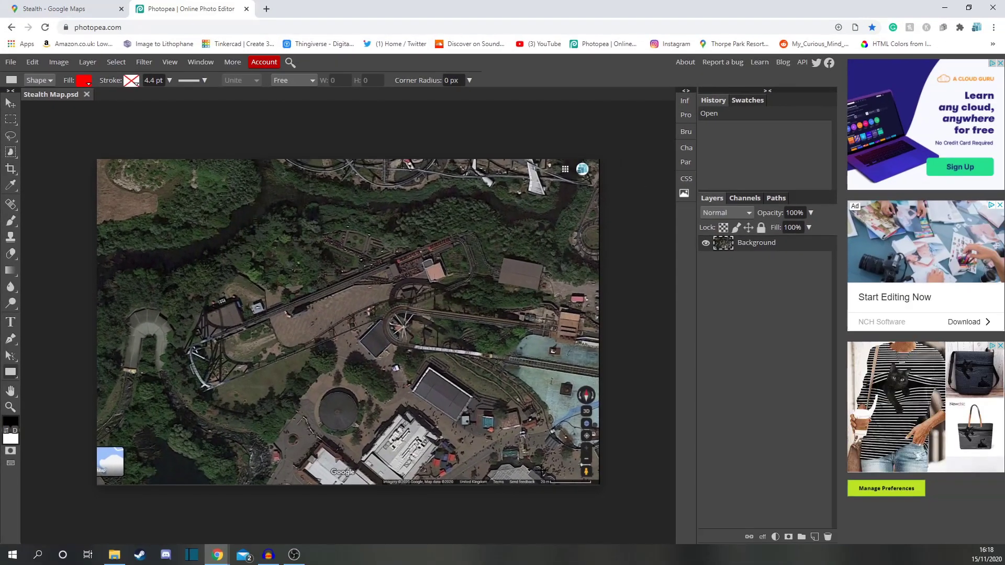
pyautogui.keyDown('ctrl'); pyautogui.scroll(6, 572, 472); pyautogui.keyUp('ctrl')
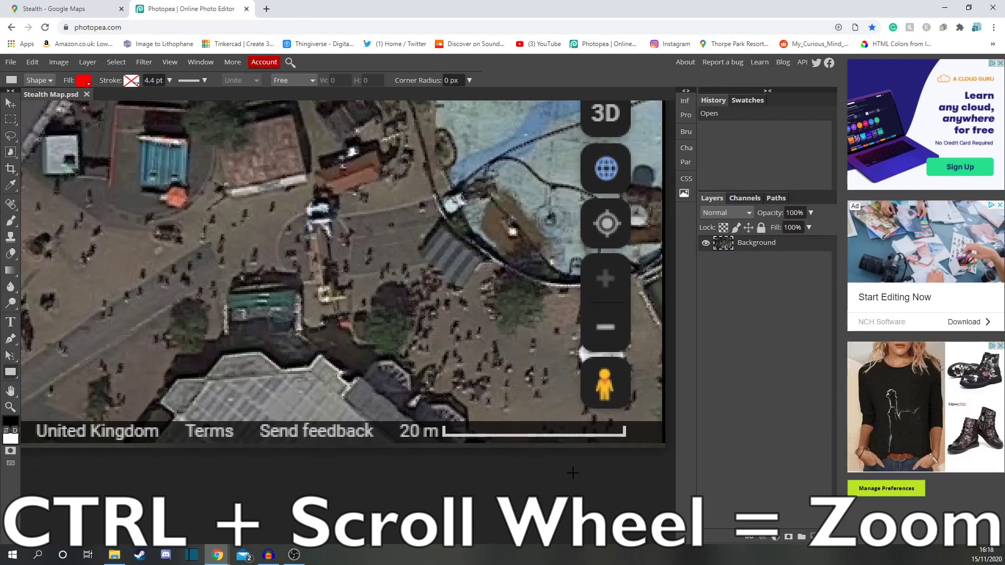
pyautogui.keyDown('ctrl'); pyautogui.scroll(3, 572, 472); pyautogui.keyUp('ctrl')
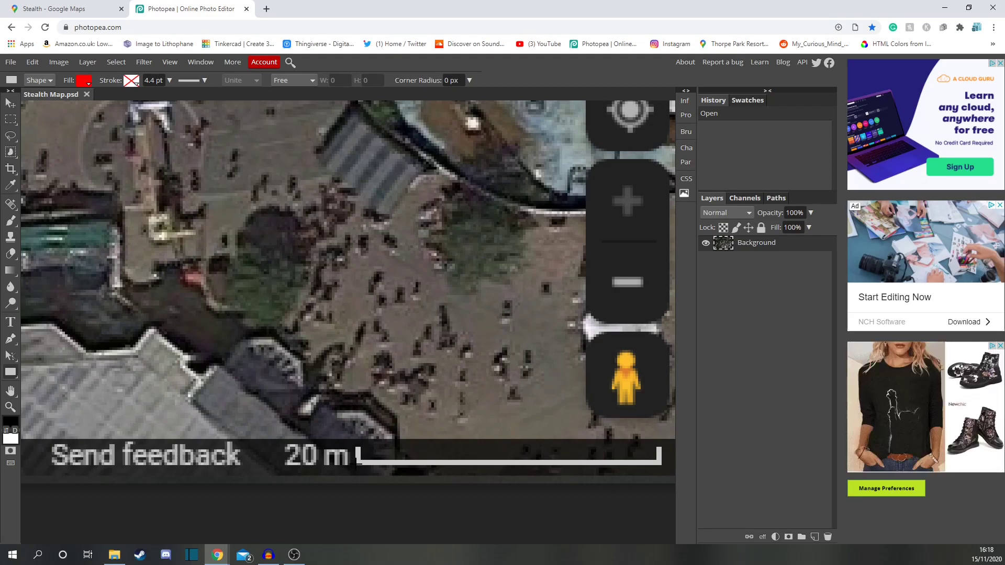
pyautogui.moveTo(356, 465); pyautogui.dragTo(623, 161)
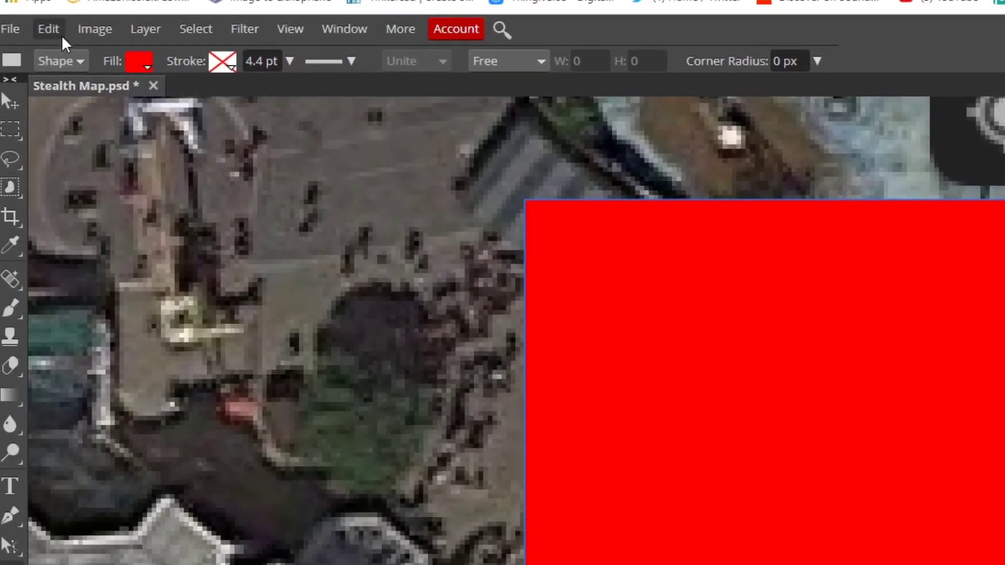
# Step: Scale the rectangle to 160% width and 90% height
pyautogui.click(32, 63)
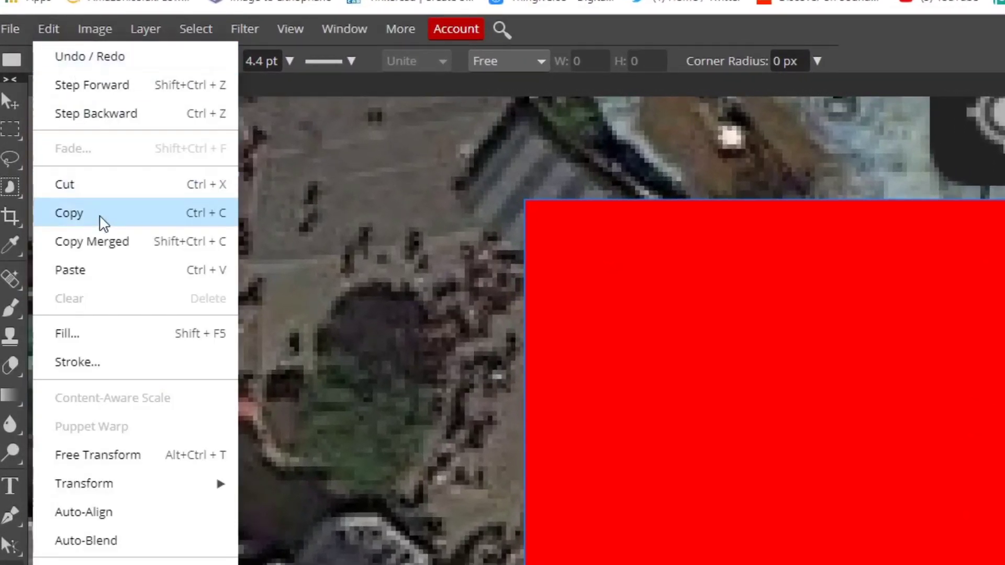
pyautogui.moveTo(131, 482)
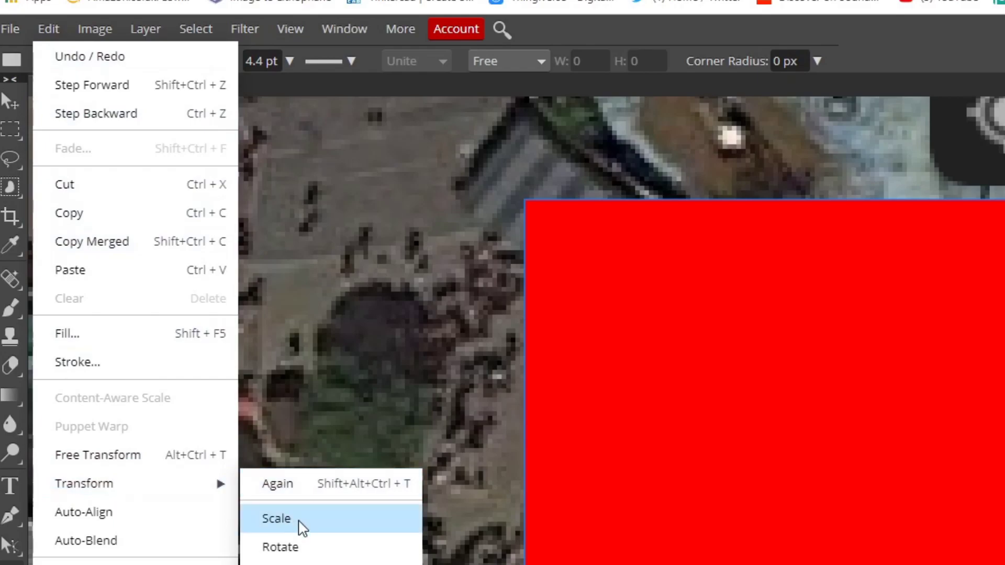
pyautogui.click(284, 517)
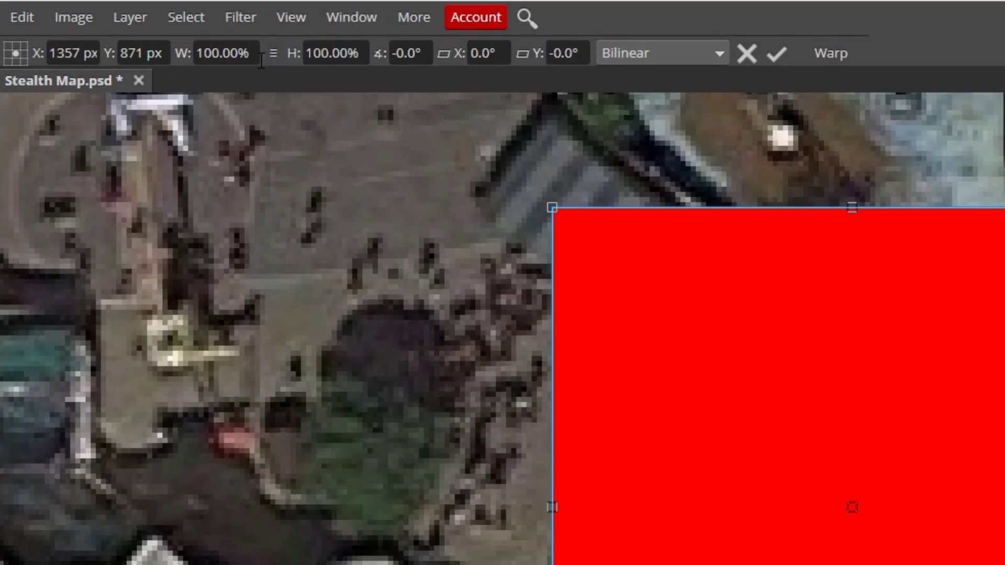
pyautogui.click(254, 50)
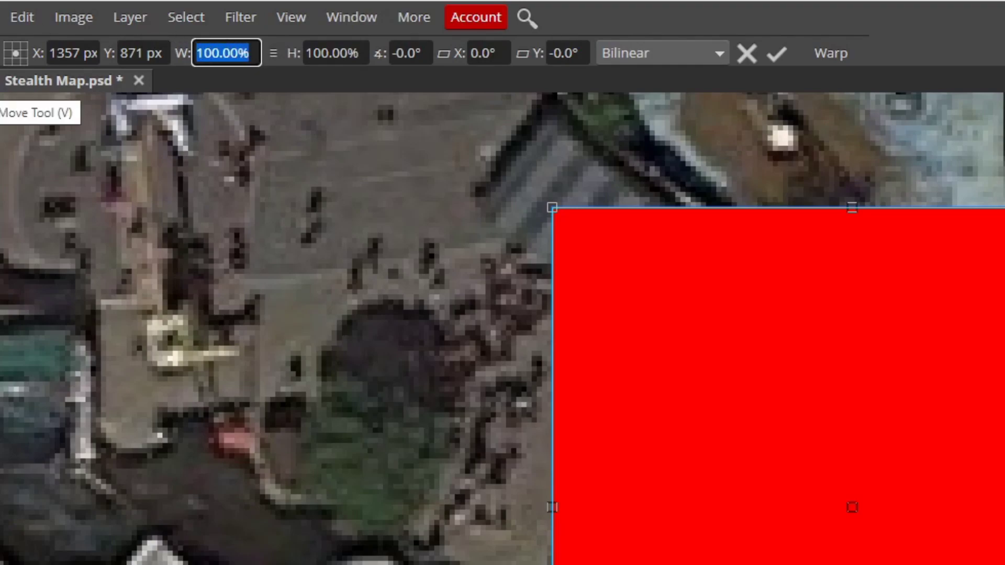
pyautogui.write('160')
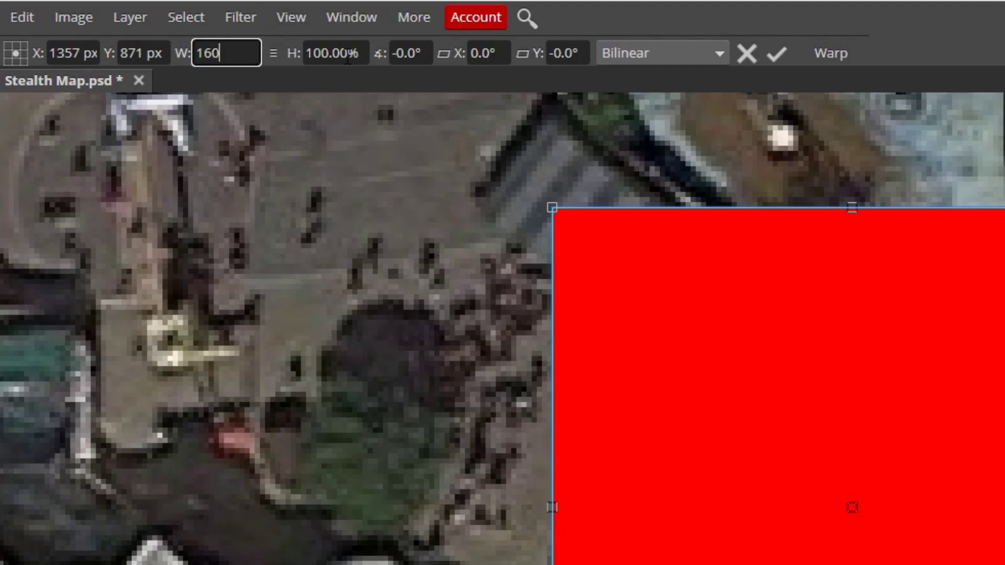
pyautogui.press('Tab')
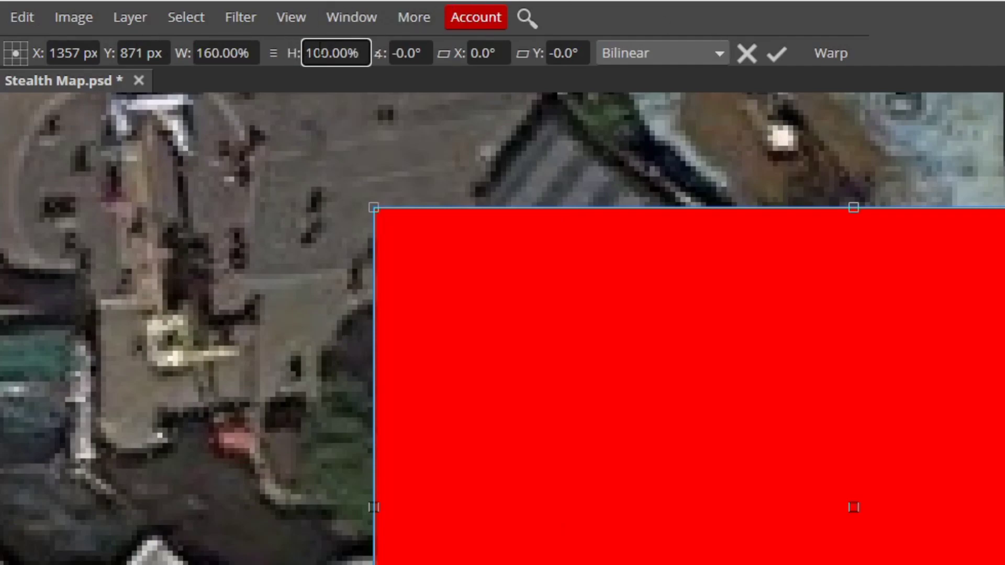
pyautogui.hotkey('ctrl', 'a')
pyautogui.write('90')
pyautogui.press('Return')
pyautogui.scroll(-2, 725, 437)
pyautogui.scroll(2, 748, 247)
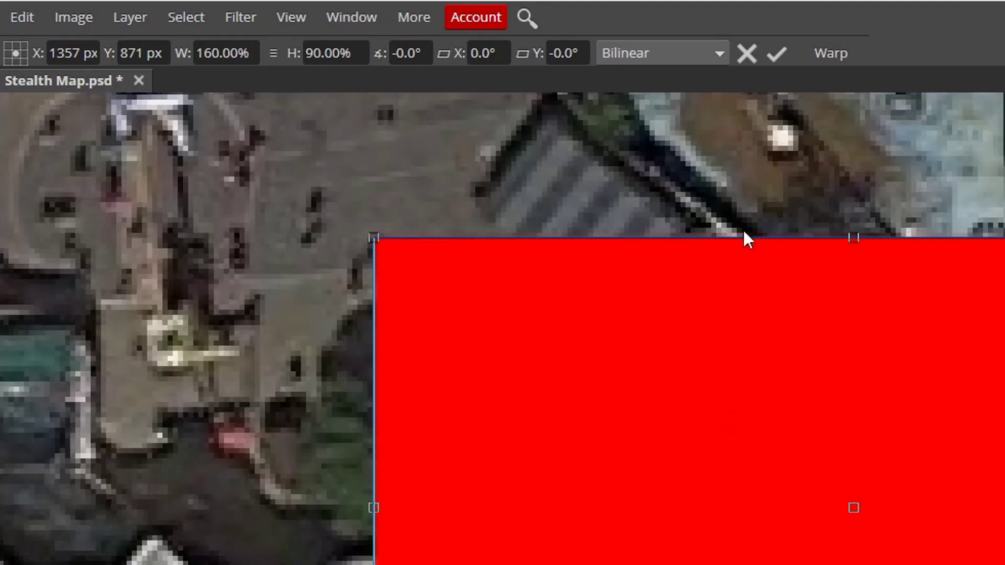
pyautogui.click(780, 60)
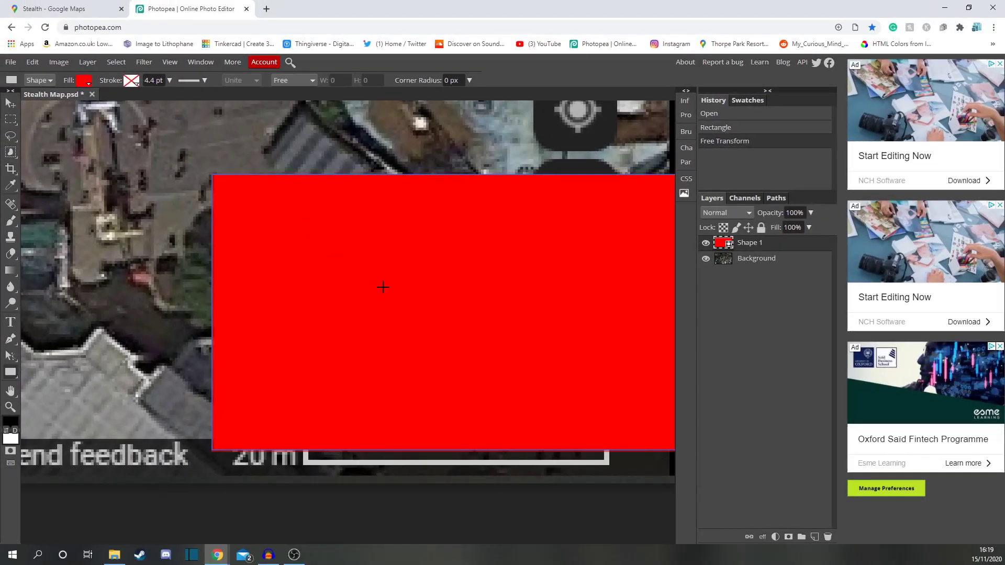
# Step: Move the rectangle with the Move tool near the map's lower-right corner
pyautogui.scroll(-3, 816, 490)
pyautogui.click(9, 104)
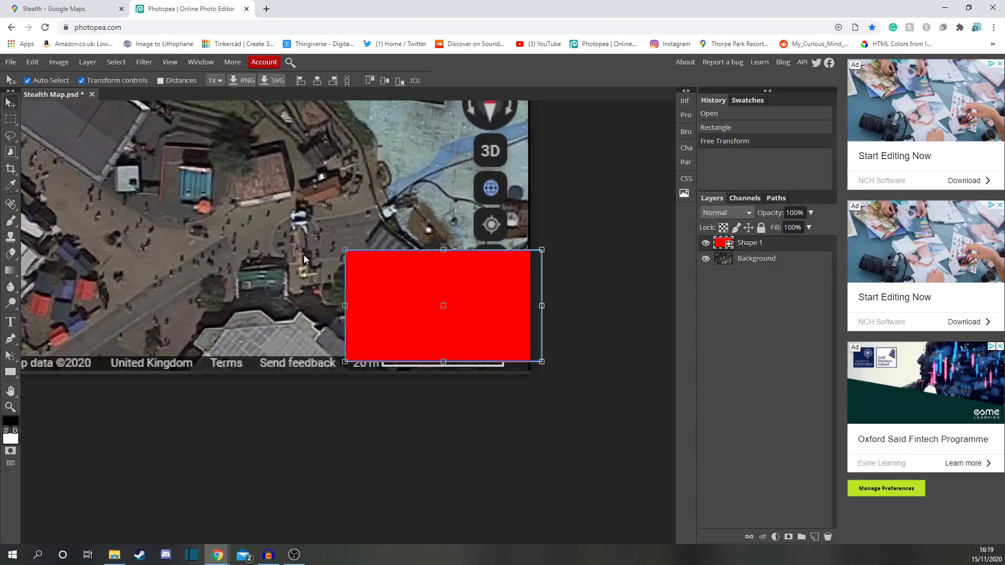
pyautogui.moveTo(416, 290); pyautogui.dragTo(273, 215)
pyautogui.scroll(3, 270, 256)
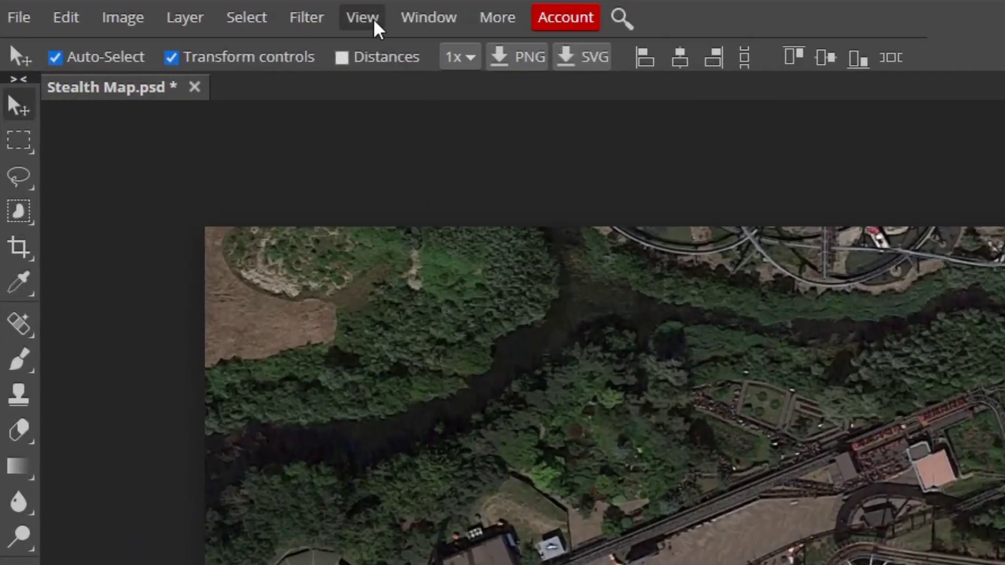
# Step: Show the rulers and add a horizontal and a vertical guide near the map's upper-left area
pyautogui.click(375, 25)
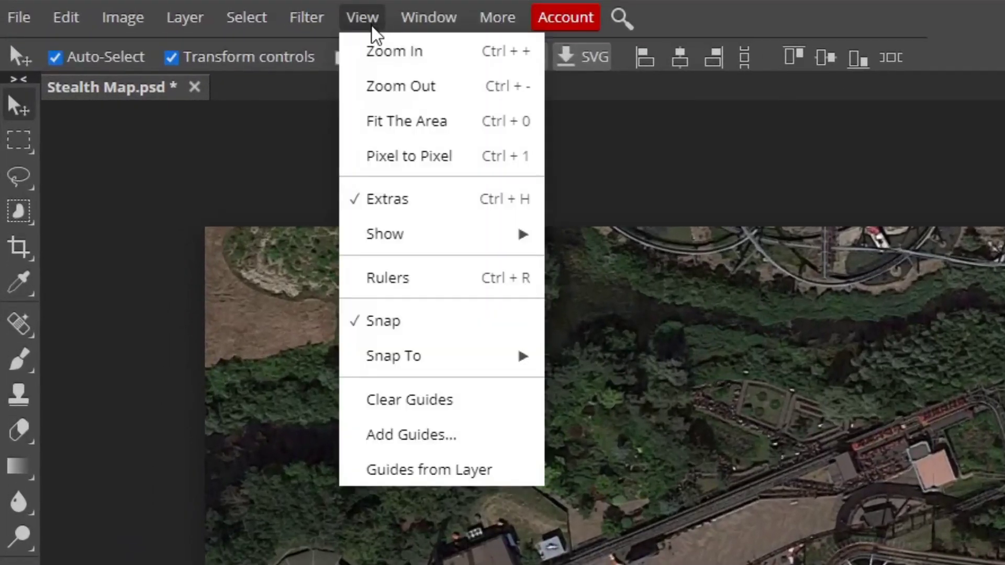
pyautogui.click(427, 275)
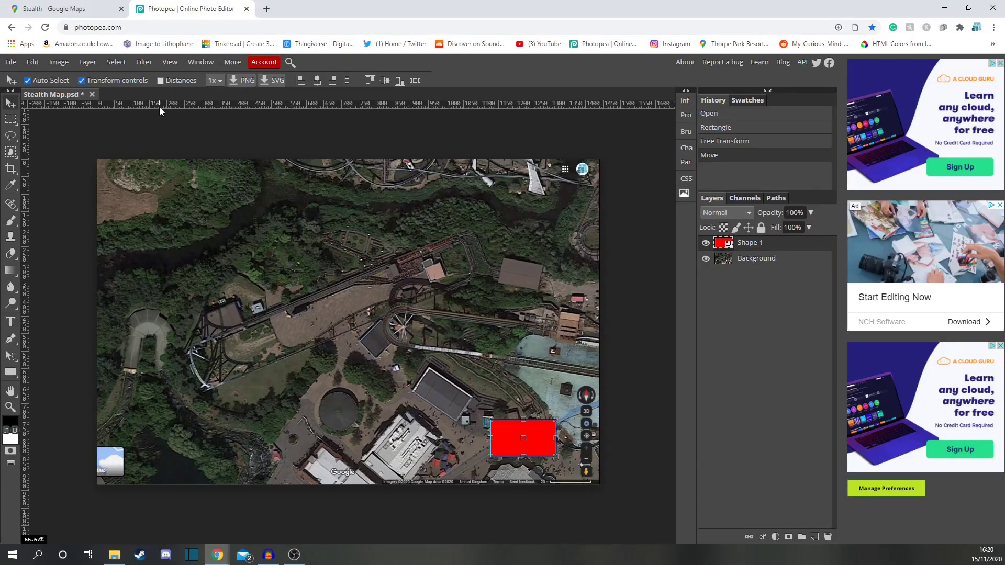
pyautogui.moveTo(167, 104); pyautogui.dragTo(165, 213)
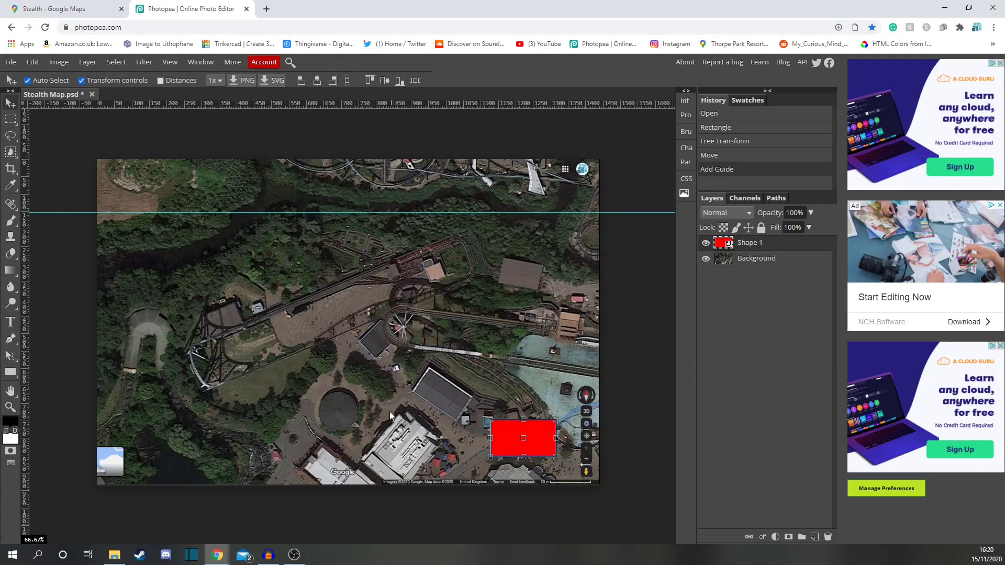
pyautogui.moveTo(21, 289); pyautogui.dragTo(162, 294)
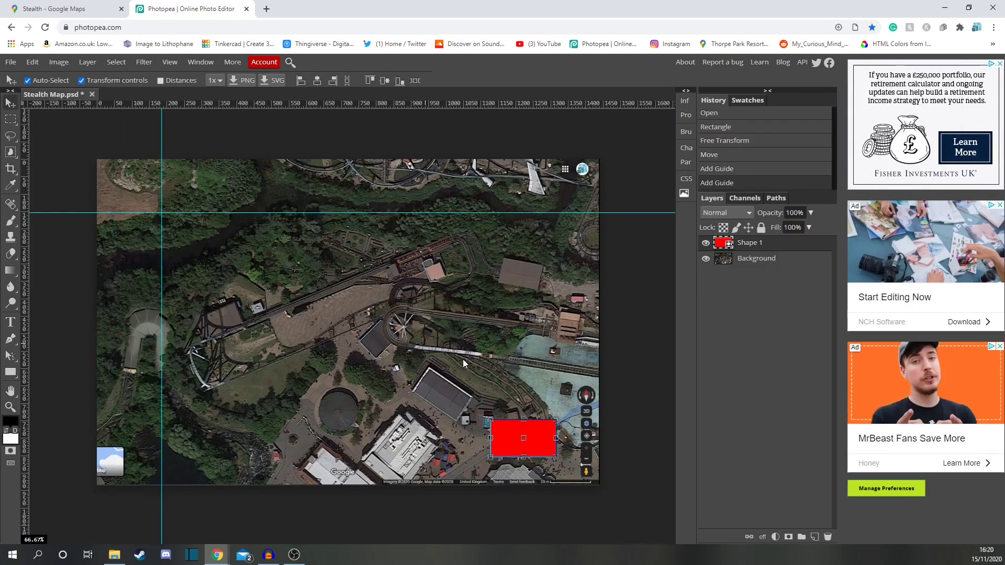
# Step: Snap the rectangle to the guides' intersection and add a vertical guide along its right edge
pyautogui.moveTo(512, 441); pyautogui.dragTo(182, 233)
pyautogui.moveTo(182, 232); pyautogui.dragTo(176, 232)
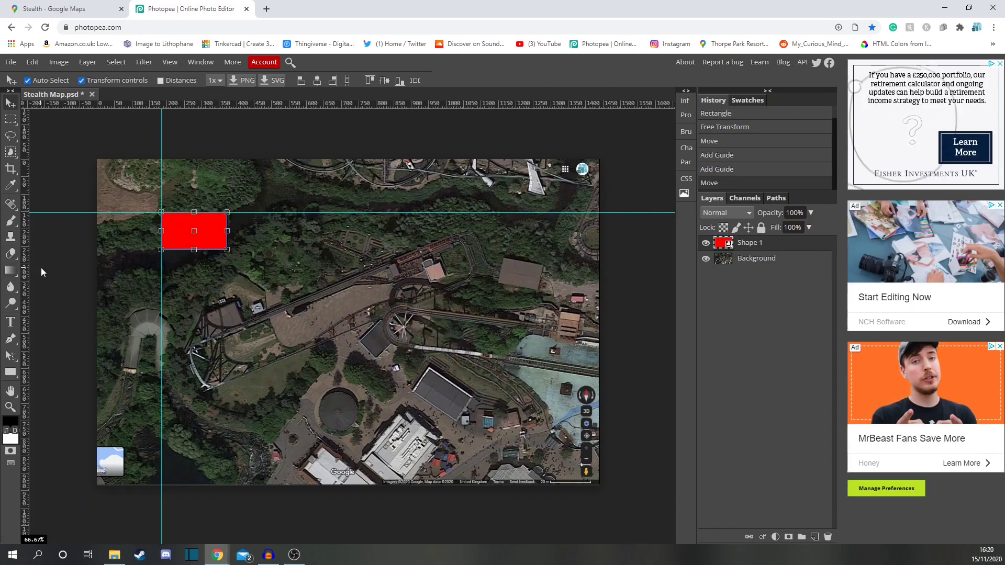
pyautogui.moveTo(26, 277); pyautogui.dragTo(227, 272)
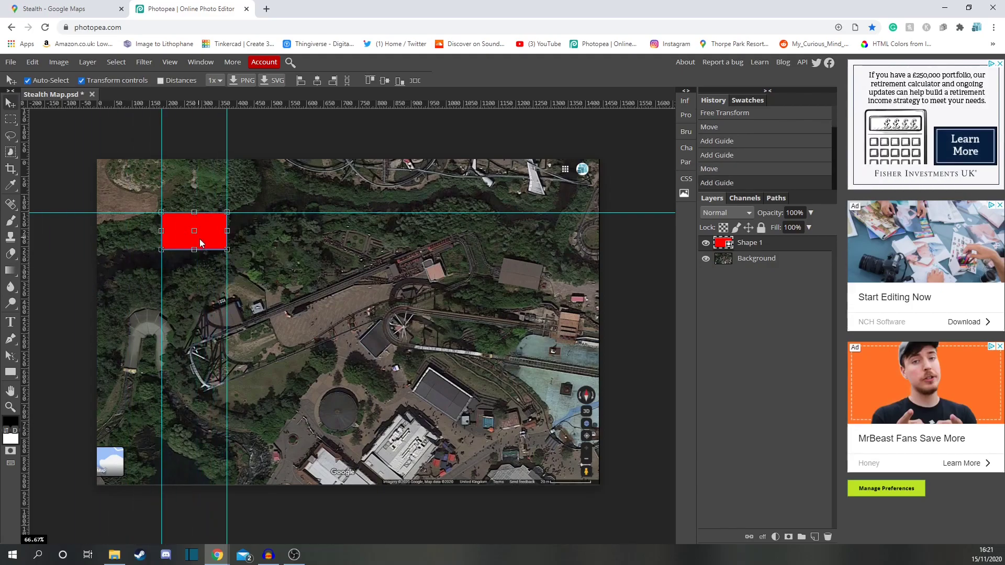
# Step: Step the rectangle rightwards across the map, adding a vertical guide along its right edge at each position
pyautogui.moveTo(178, 236); pyautogui.dragTo(242, 239)
pyautogui.moveTo(23, 311); pyautogui.dragTo(292, 287)
pyautogui.moveTo(271, 237); pyautogui.dragTo(335, 237)
pyautogui.moveTo(23, 335); pyautogui.dragTo(358, 293)
pyautogui.moveTo(326, 243); pyautogui.dragTo(392, 242)
pyautogui.moveTo(26, 347); pyautogui.dragTo(423, 310)
pyautogui.moveTo(372, 243); pyautogui.dragTo(437, 244)
pyautogui.moveTo(25, 333); pyautogui.dragTo(488, 316)
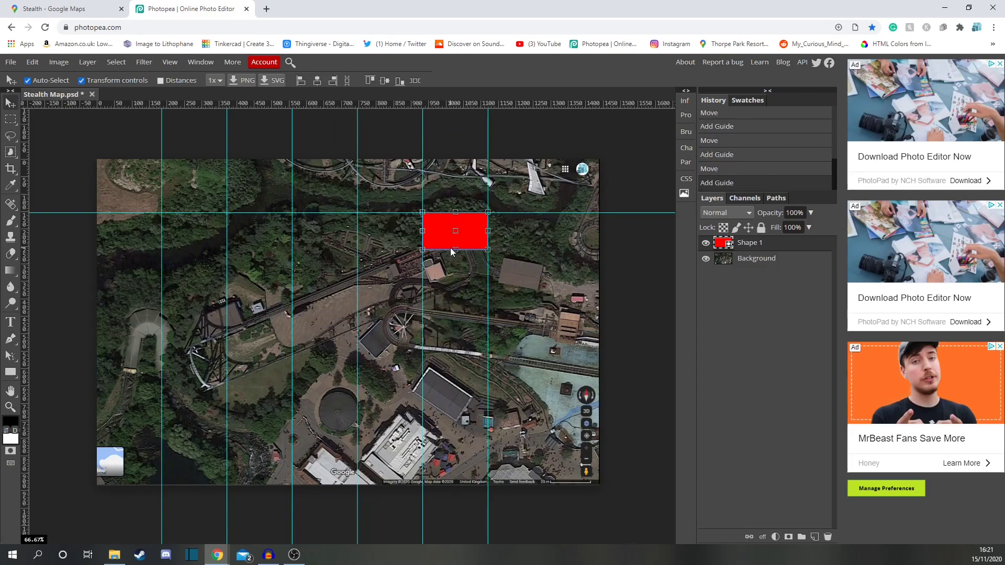
pyautogui.moveTo(455, 250); pyautogui.dragTo(519, 250)
pyautogui.moveTo(25, 325); pyautogui.dragTo(553, 323)
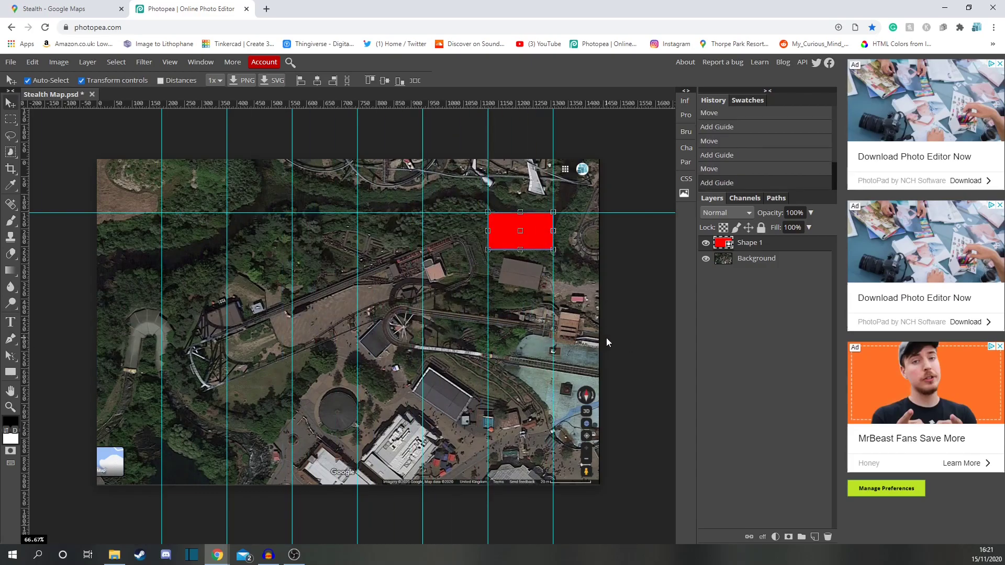
# Step: Step the rectangle down the map, adding a horizontal guide along its bottom edge each time, then park it at the lower-left corner
pyautogui.moveTo(508, 103); pyautogui.dragTo(538, 250)
pyautogui.moveTo(529, 223); pyautogui.dragTo(528, 260)
pyautogui.moveTo(530, 104); pyautogui.dragTo(534, 286)
pyautogui.moveTo(533, 265); pyautogui.dragTo(533, 301)
pyautogui.moveTo(543, 104); pyautogui.dragTo(538, 323)
pyautogui.moveTo(526, 304); pyautogui.dragTo(527, 341)
pyautogui.moveTo(550, 103); pyautogui.dragTo(570, 359)
pyautogui.moveTo(526, 341); pyautogui.dragTo(527, 376)
pyautogui.moveTo(549, 104); pyautogui.dragTo(118, 475)
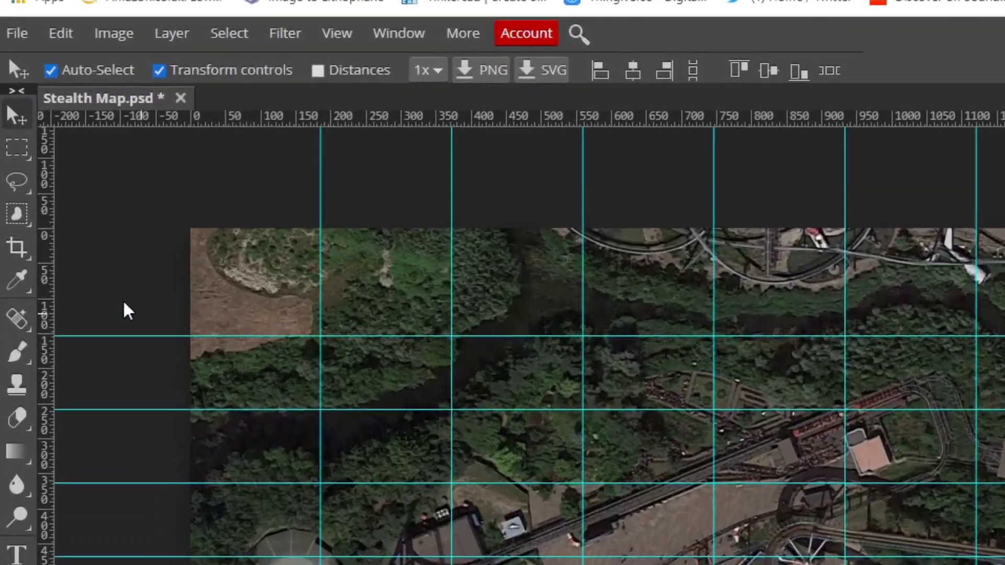
# Step: Pick the Slice Tool, zoom in, and slice the first grid cell between the upper-left guides
pyautogui.click(11, 168)
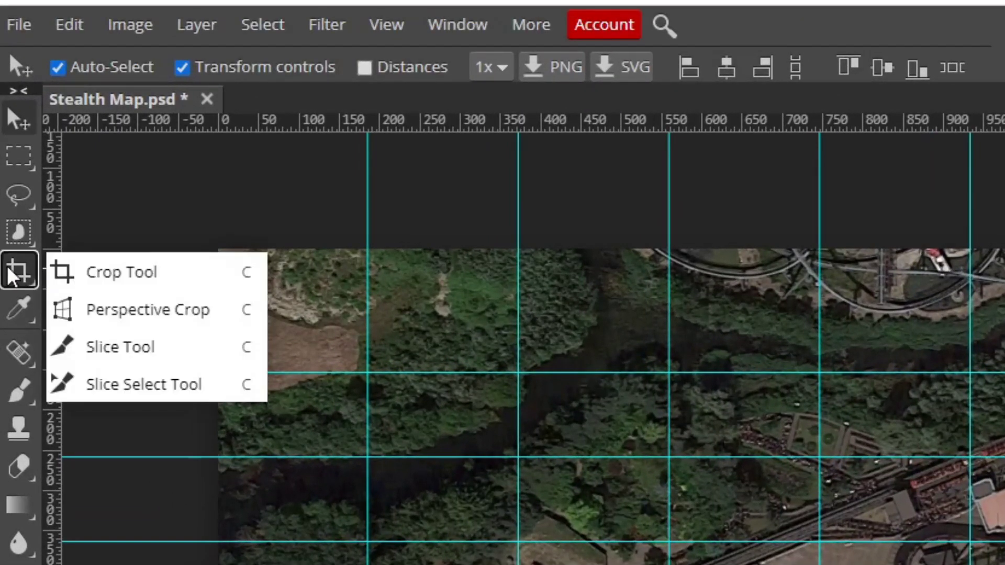
pyautogui.click(189, 366)
pyautogui.scroll(2, 215, 302)
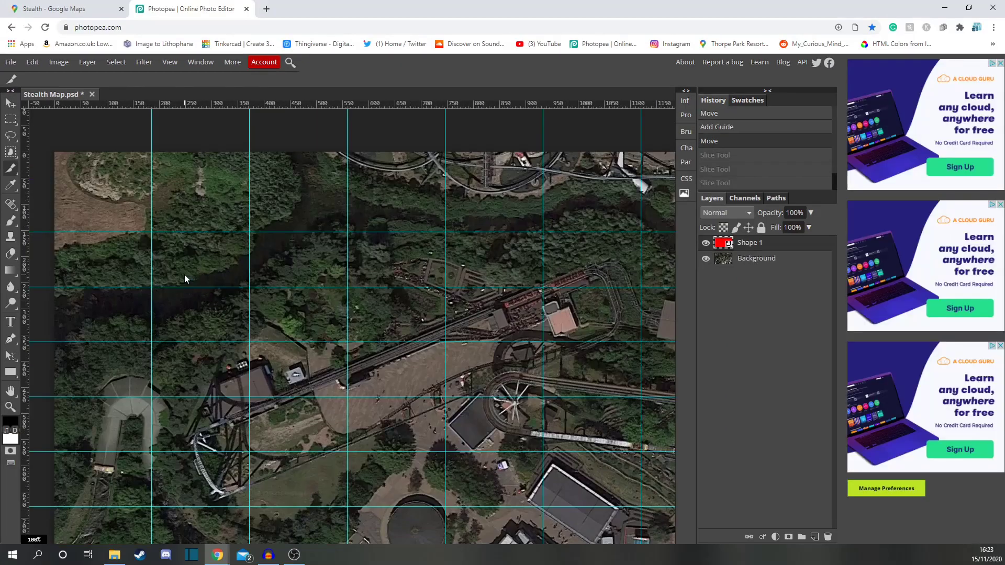
pyautogui.scroll(3, 184, 274)
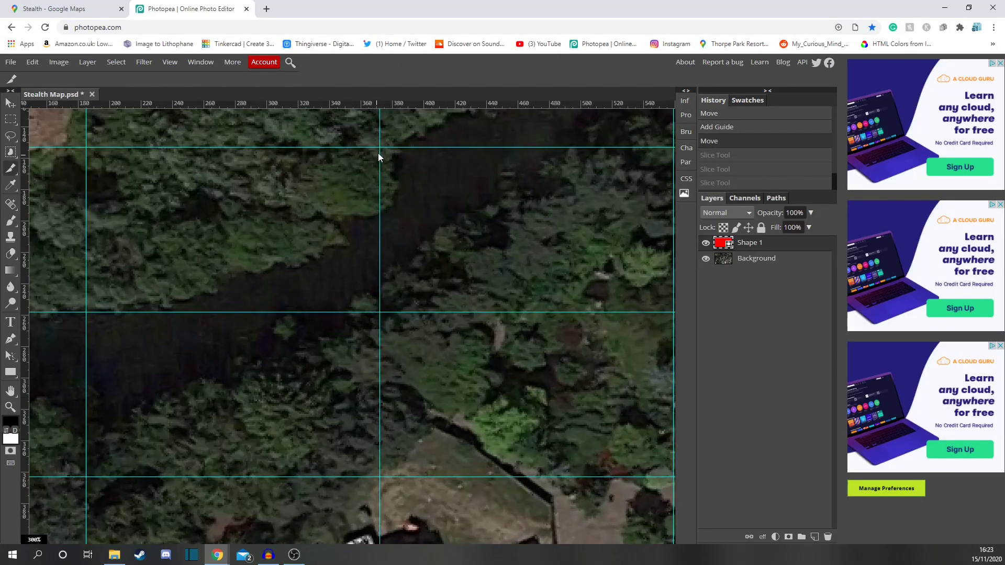
pyautogui.moveTo(381, 150); pyautogui.dragTo(84, 315)
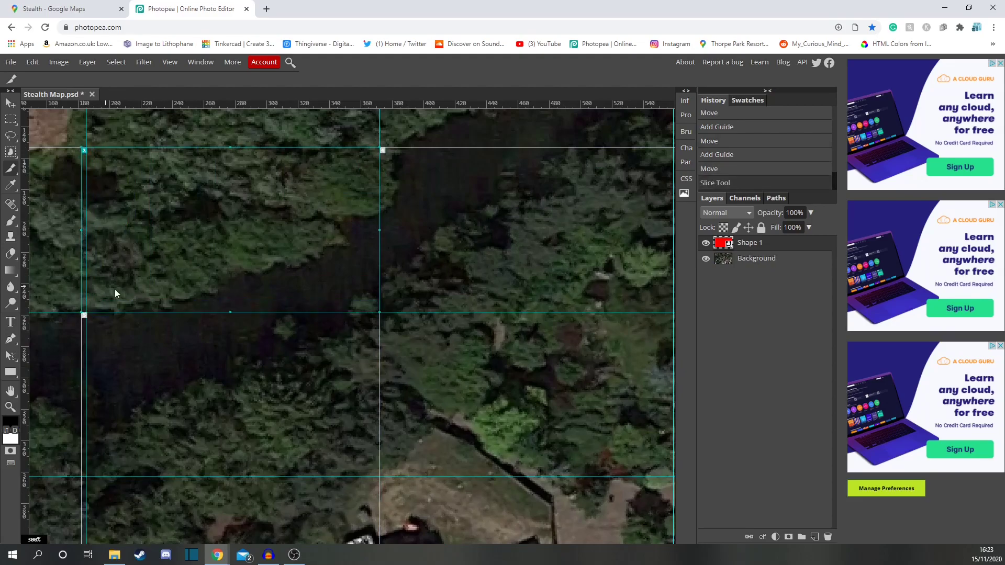
pyautogui.hotkey('ctrl', 'z')
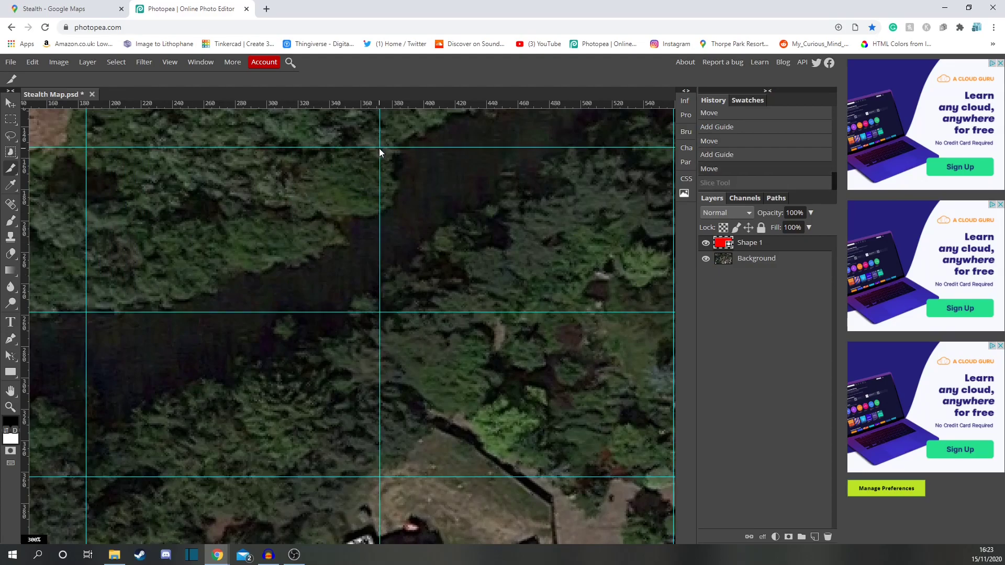
pyautogui.moveTo(380, 149); pyautogui.dragTo(89, 315)
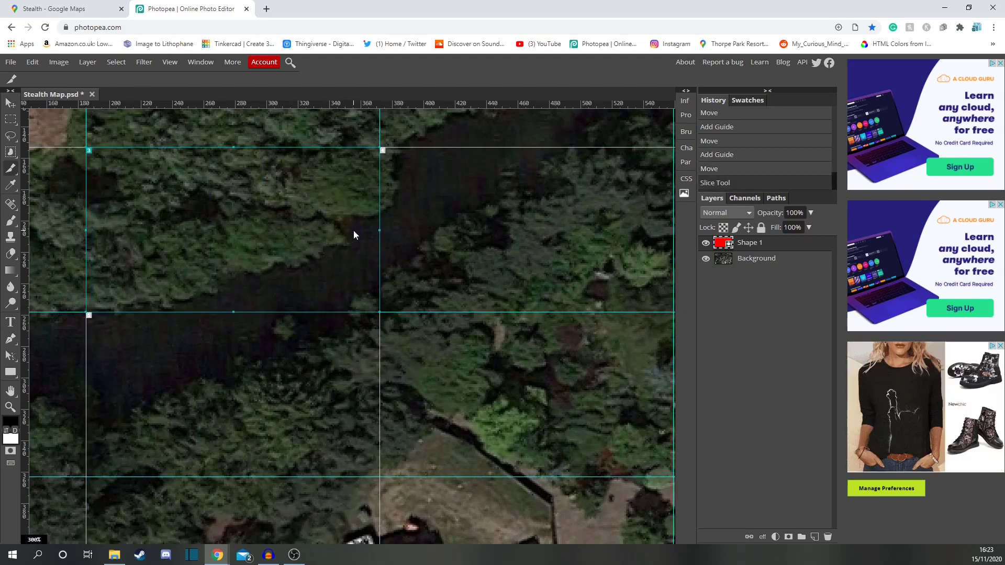
# Step: Slice the remaining grid cells along the guides, moving across the zoomed map
pyautogui.hscroll(3, 366, 227)
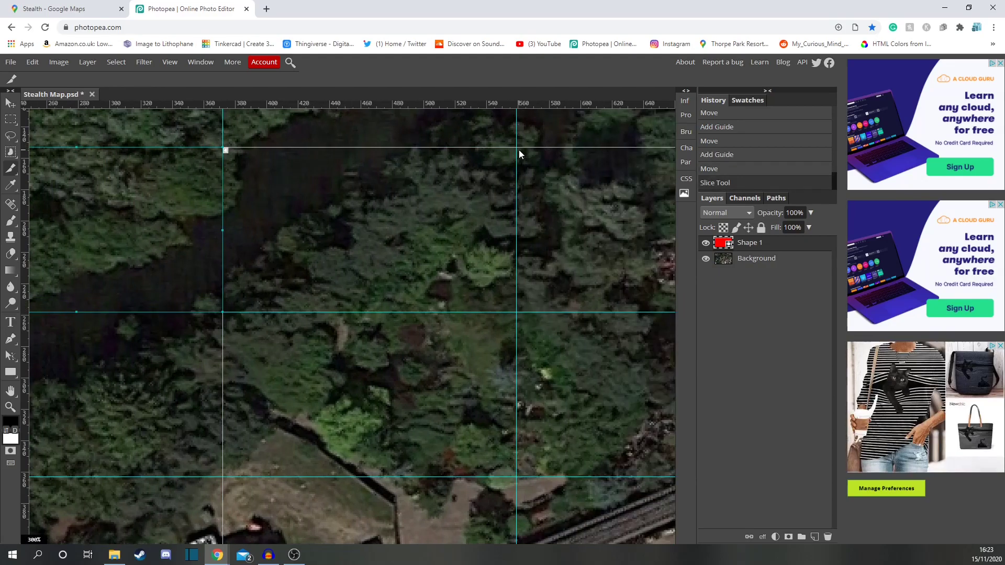
pyautogui.moveTo(515, 147); pyautogui.dragTo(204, 313)
pyautogui.hscroll(6, 314, 246)
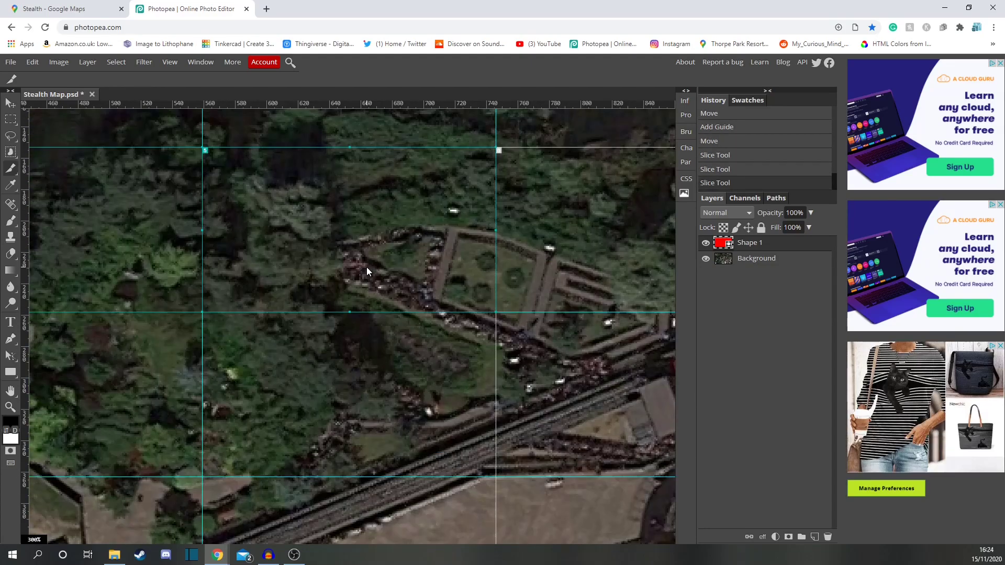
pyautogui.hscroll(5, 475, 150)
pyautogui.moveTo(475, 149); pyautogui.dragTo(188, 311)
pyautogui.hscroll(5, 506, 146)
pyautogui.moveTo(507, 147); pyautogui.dragTo(215, 314)
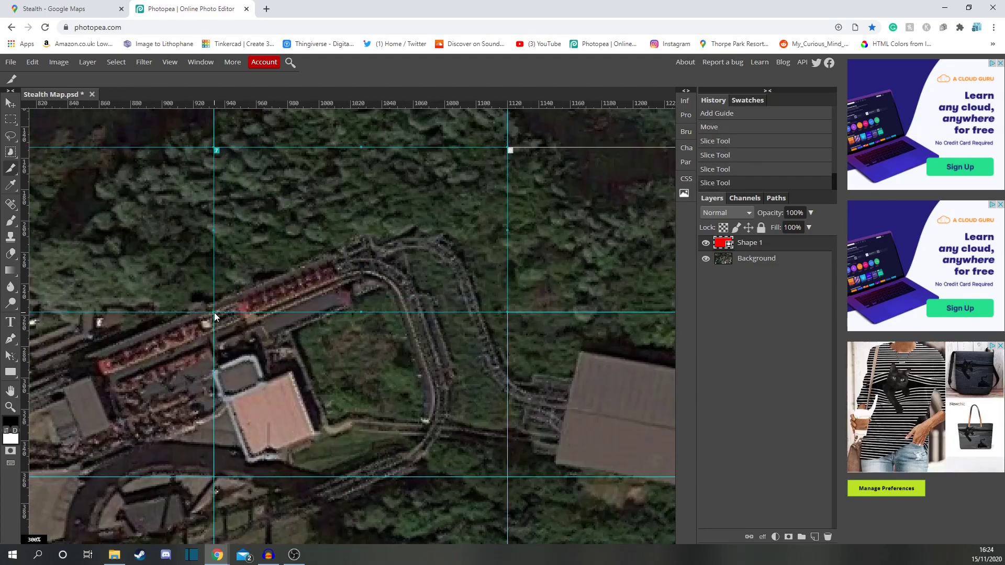
pyautogui.hscroll(5, 367, 230)
pyautogui.moveTo(539, 147)
pyautogui.mouseDown()
pyautogui.moveTo(247, 313)
pyautogui.moveTo(487, 149)
pyautogui.mouseUp()
pyautogui.hscroll(6, 277, 267)
pyautogui.hscroll(-5, 256, 265)
pyautogui.scroll(3, 371, 270)
pyautogui.scroll(-2, 370, 271)
pyautogui.hscroll(-4, 370, 272)
pyautogui.moveTo(109, 365); pyautogui.dragTo(394, 212)
pyautogui.hscroll(-5, 395, 212)
pyautogui.hscroll(-5, 369, 199)
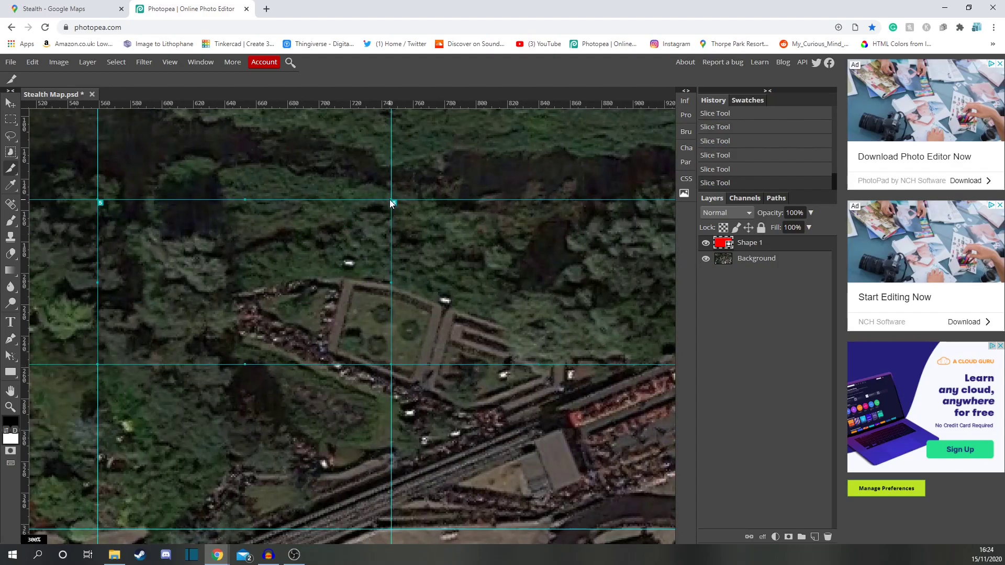
pyautogui.hscroll(-6, 392, 203)
pyautogui.hscroll(-6, 303, 296)
pyautogui.moveTo(244, 363); pyautogui.dragTo(538, 202)
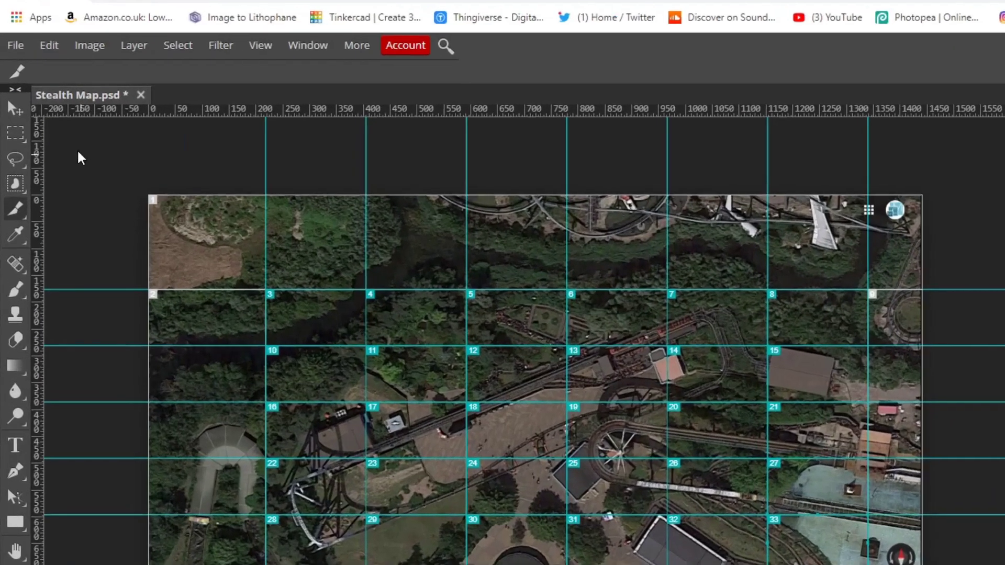
# Step: Export the document as PNG with the As Slices option enabled
pyautogui.click(11, 61)
pyautogui.moveTo(159, 328)
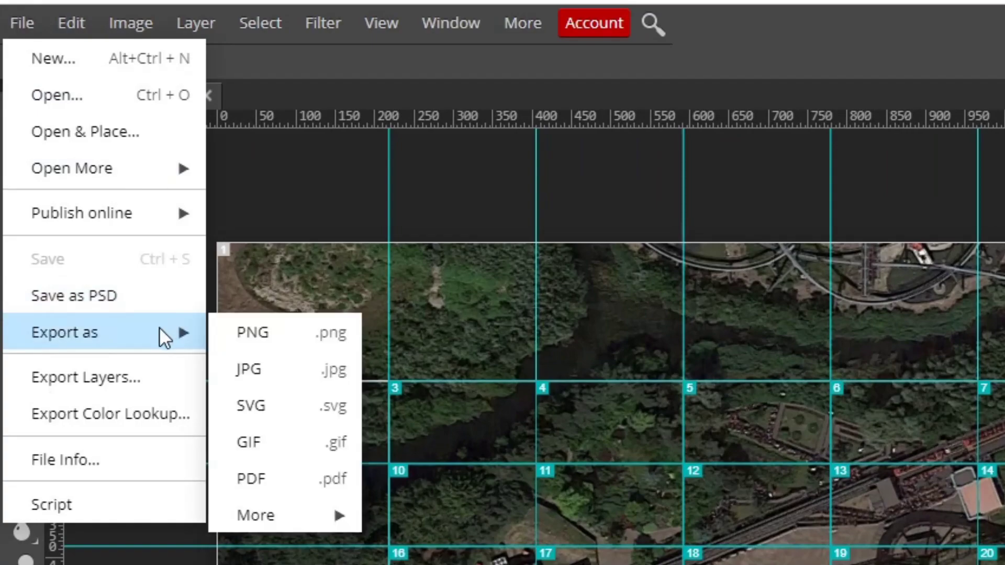
pyautogui.click(271, 329)
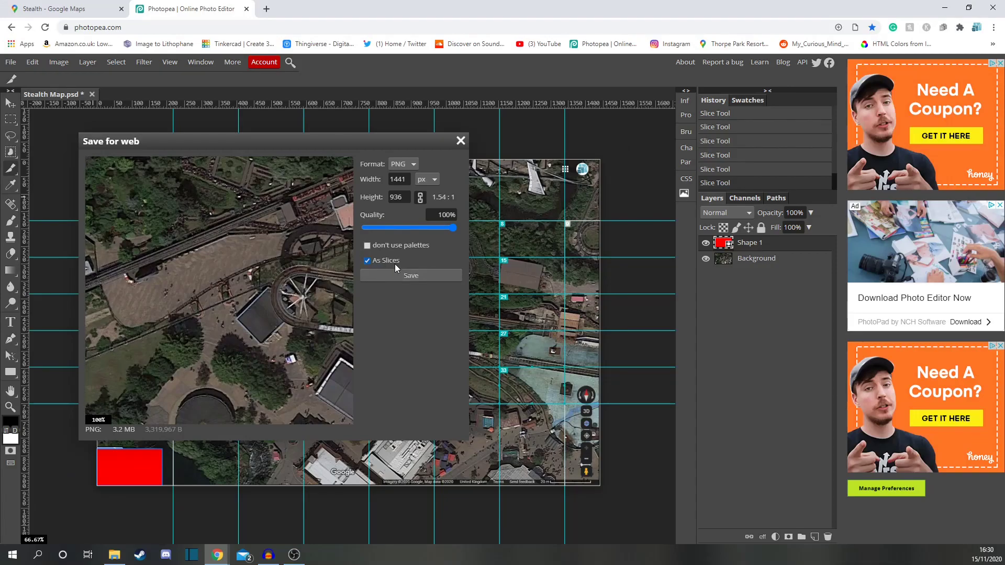
pyautogui.click(403, 278)
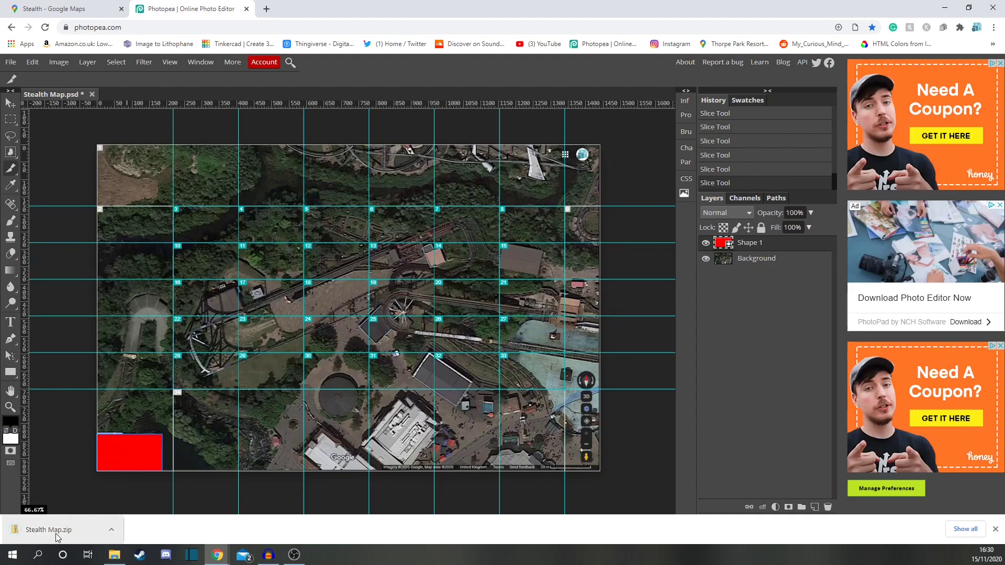
# Step: Open the downloaded Stealth Map.zip and extract all its files
pyautogui.click(49, 530)
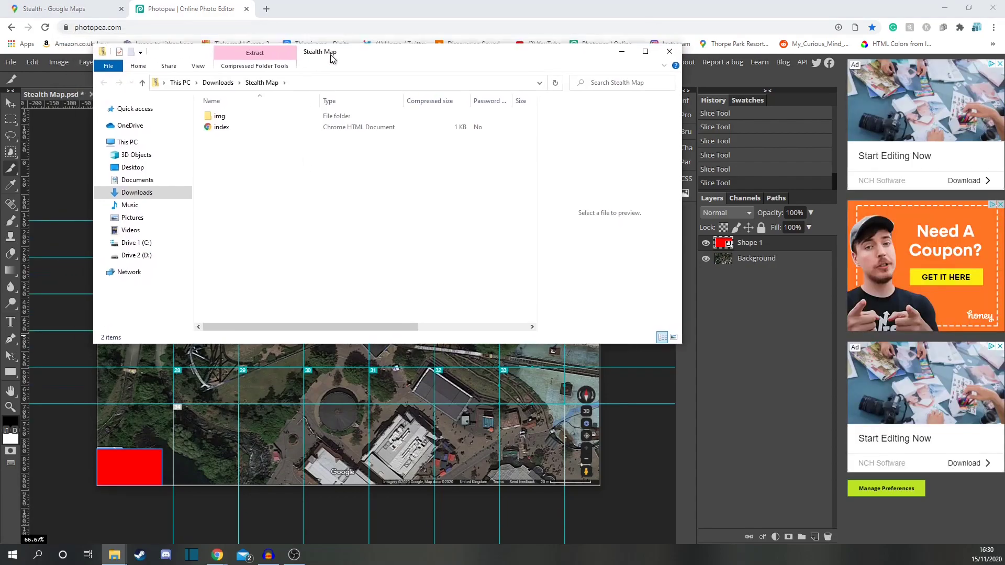
pyautogui.click(281, 74)
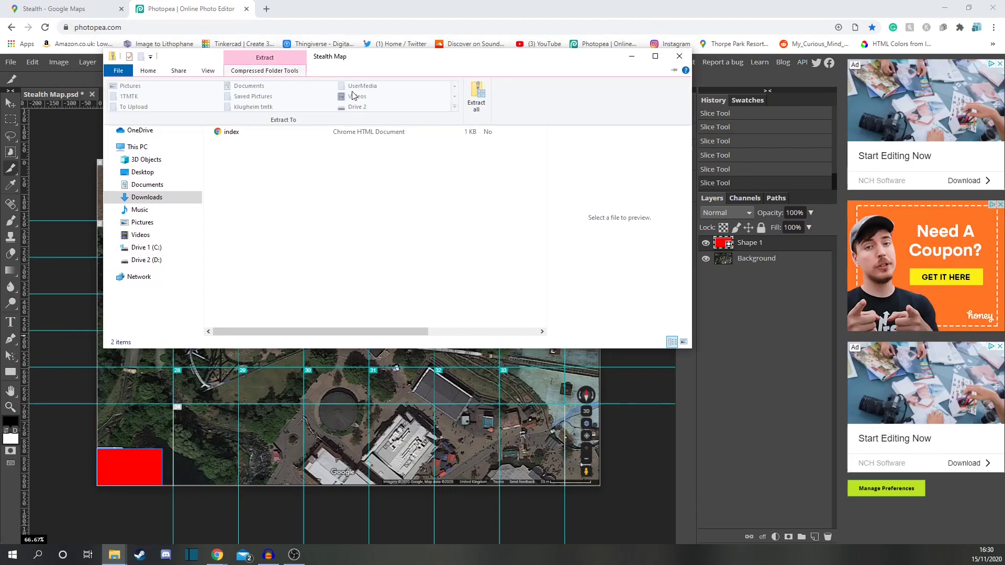
pyautogui.click(476, 103)
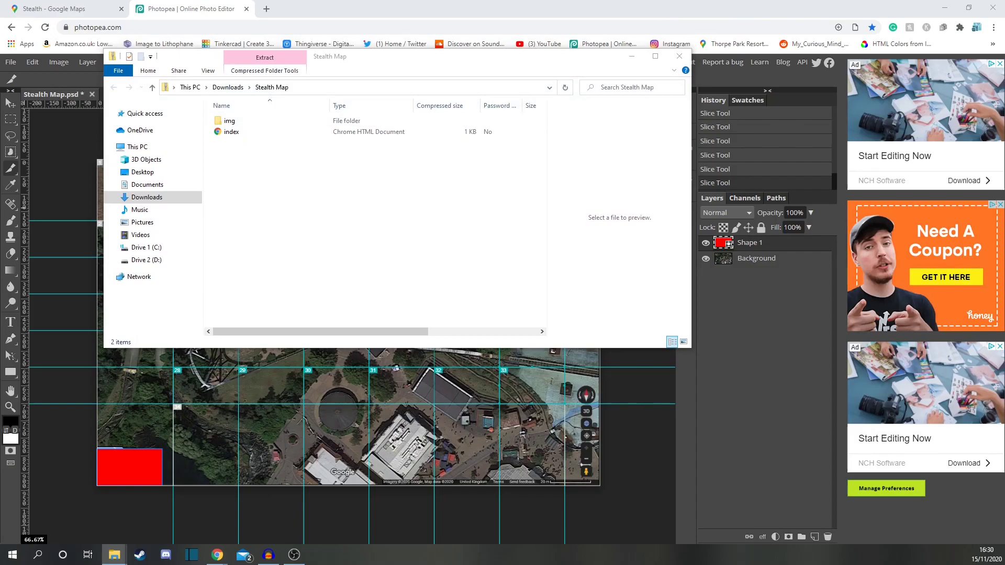
pyautogui.click(432, 327)
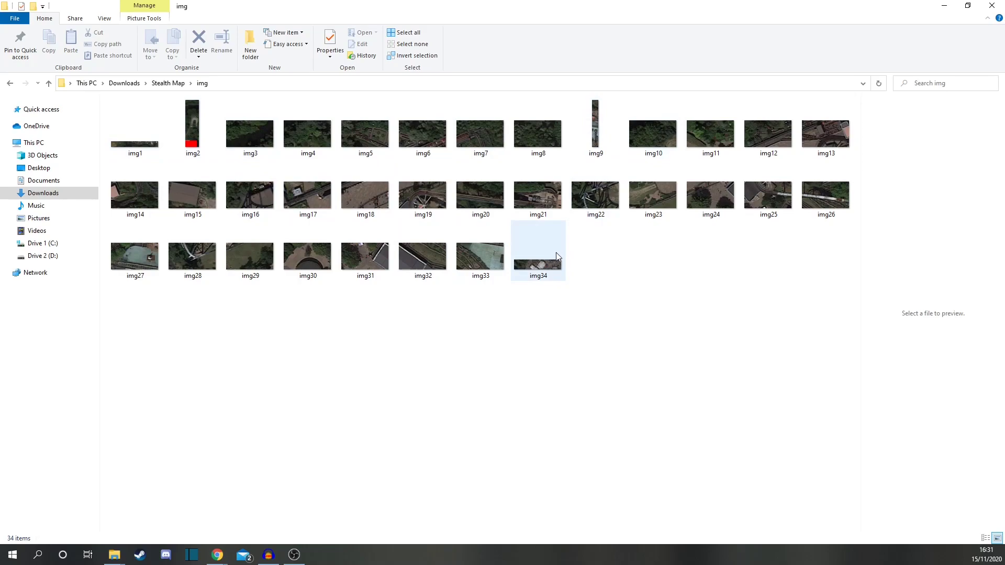
# Step: Delete the edge slice images img1, img2, img9 and img34 from the img folder
pyautogui.click(155, 149)
pyautogui.keyDown('ctrl'); pyautogui.click(192, 131); pyautogui.keyUp('ctrl')
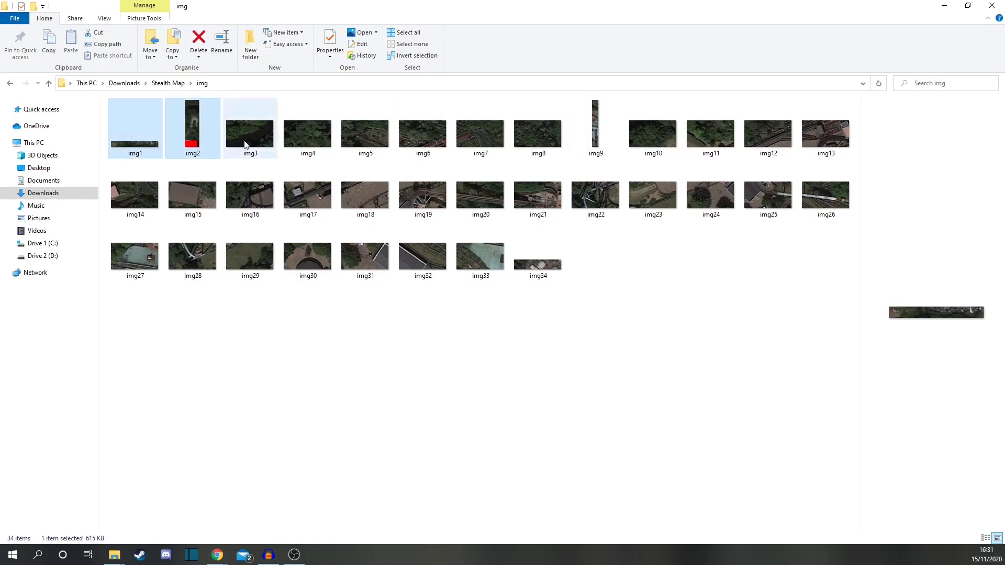
pyautogui.keyDown('ctrl'); pyautogui.click(580, 150); pyautogui.keyUp('ctrl')
pyautogui.keyDown('ctrl'); pyautogui.click(545, 257); pyautogui.keyUp('ctrl')
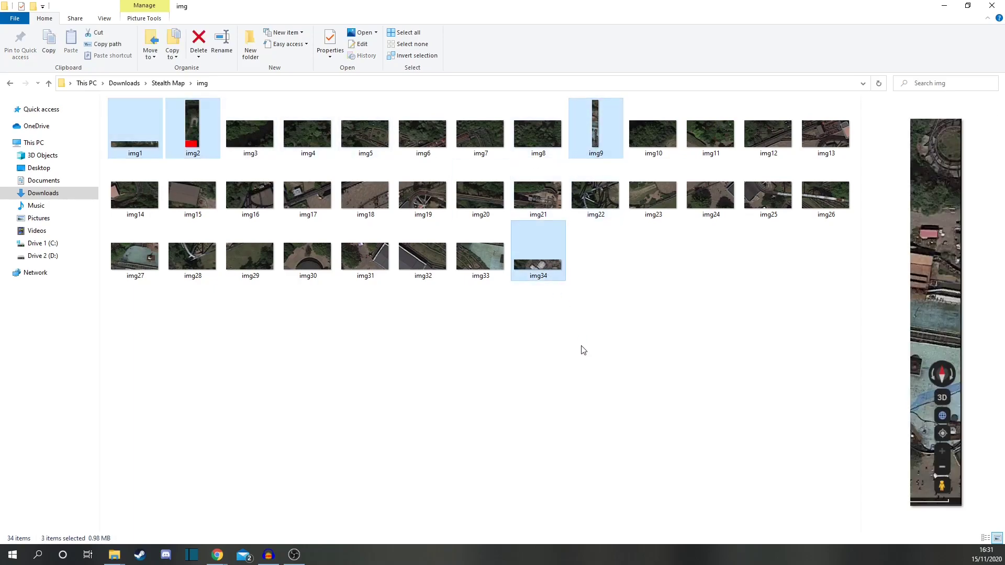
pyautogui.press('Delete')
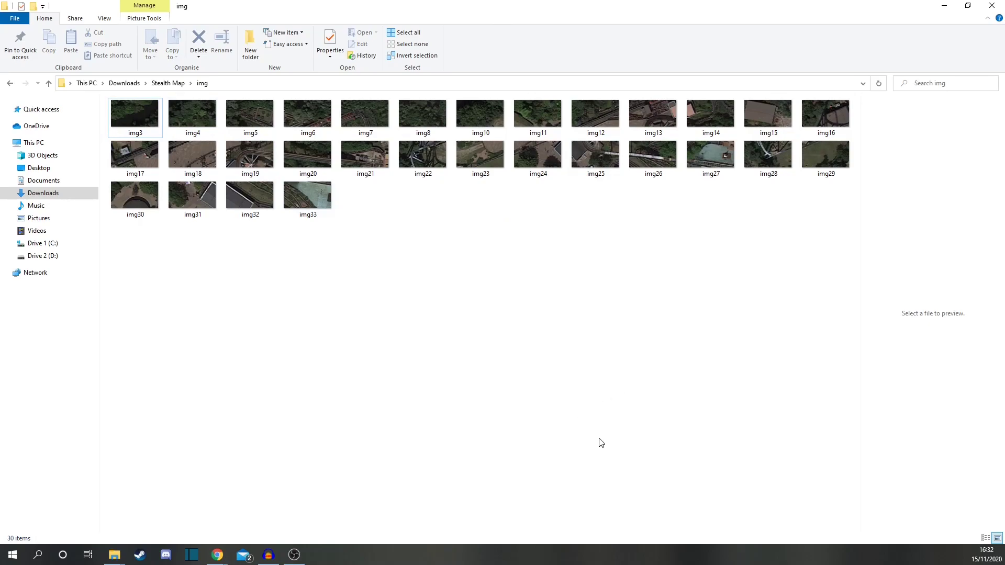
# Step: Batch-rename all remaining slice images to Stealth
pyautogui.hotkey('ctrl', 'a')
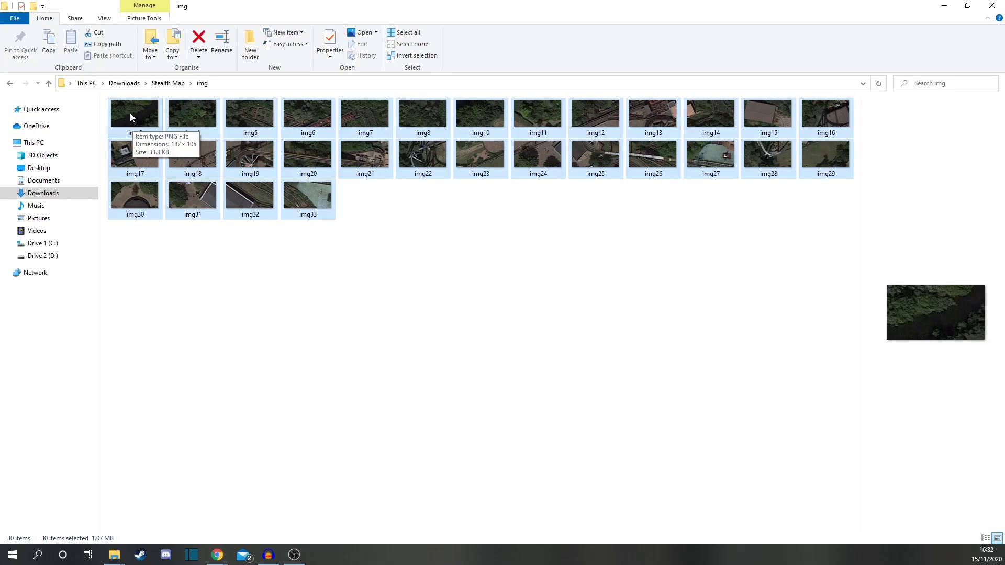
pyautogui.press('F2')
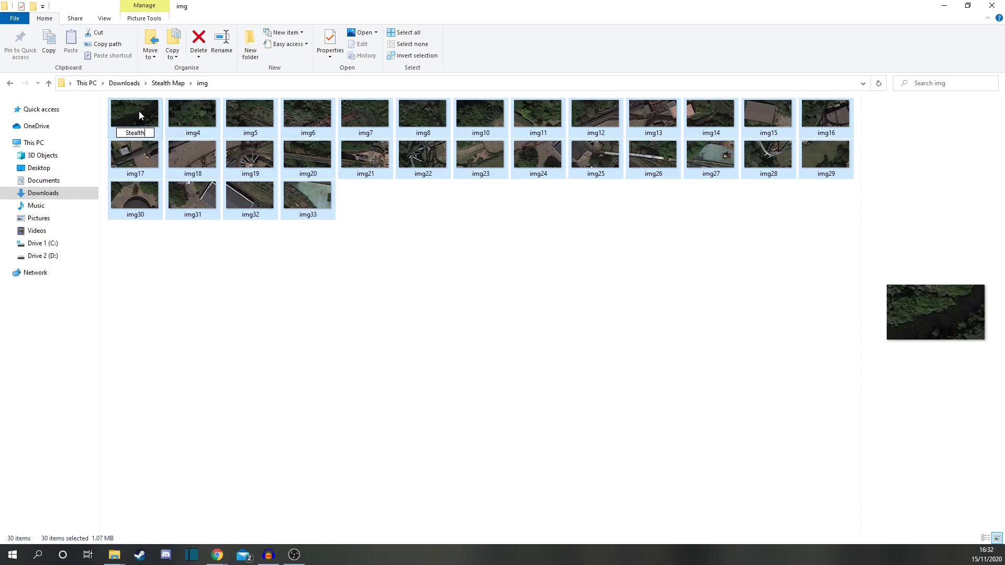
pyautogui.press('Return')
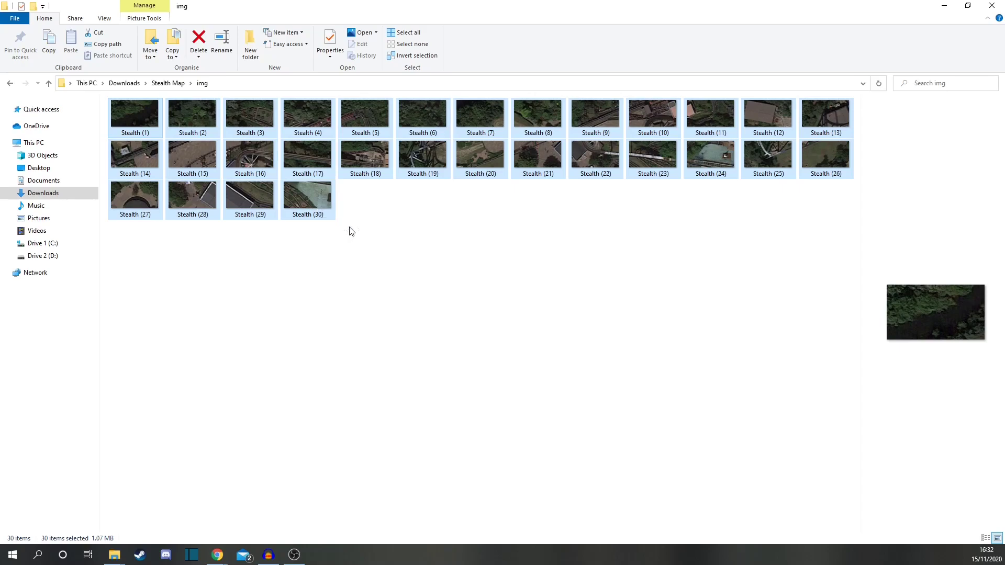
# Step: Switch to Planet Coaster and place a Projection Screen 32m from the custom scenery on the terrain
pyautogui.press('super+Down')
pyautogui.moveTo(636, 136); pyautogui.dragTo(161, 126)
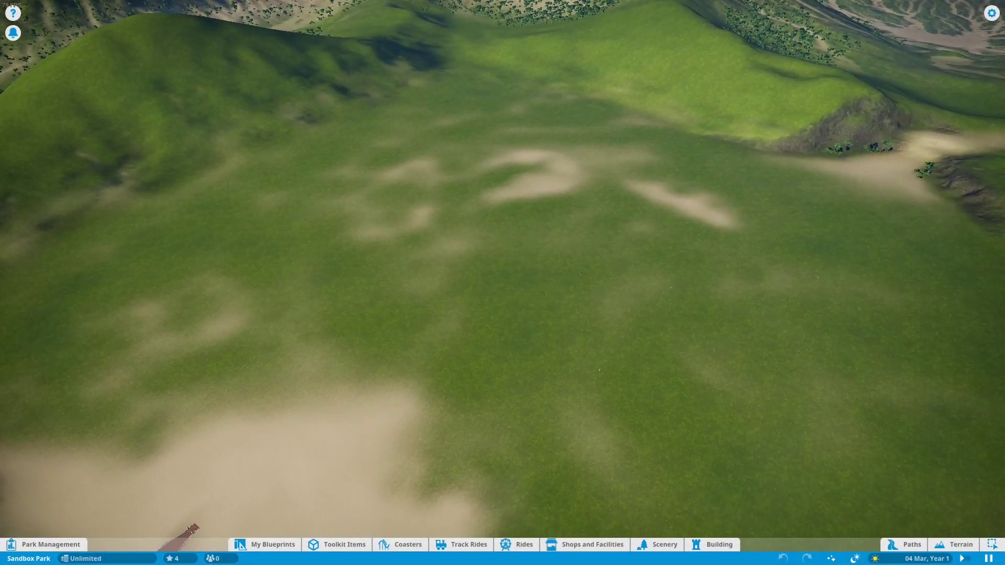
pyautogui.click(659, 544)
pyautogui.click(78, 520)
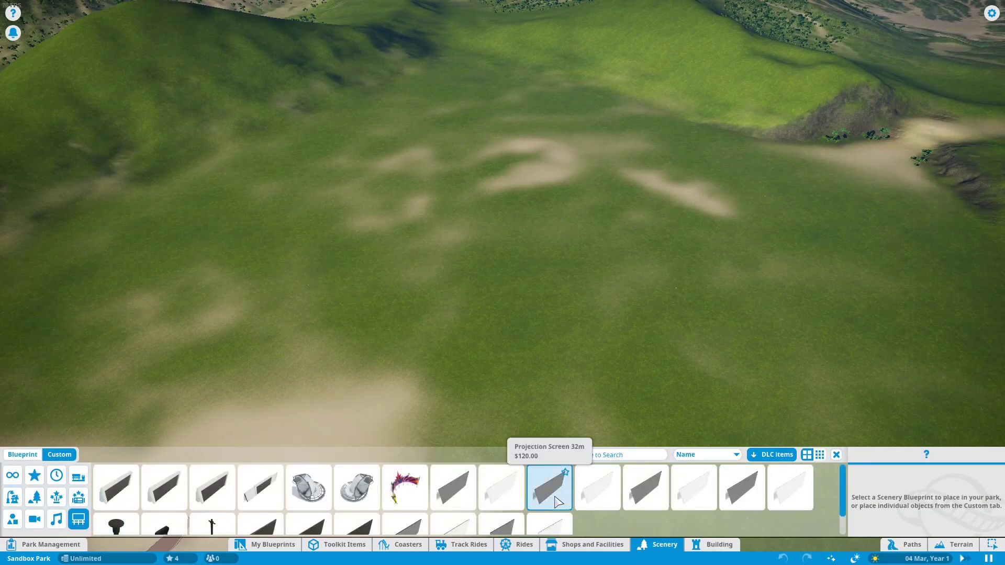
pyautogui.click(558, 502)
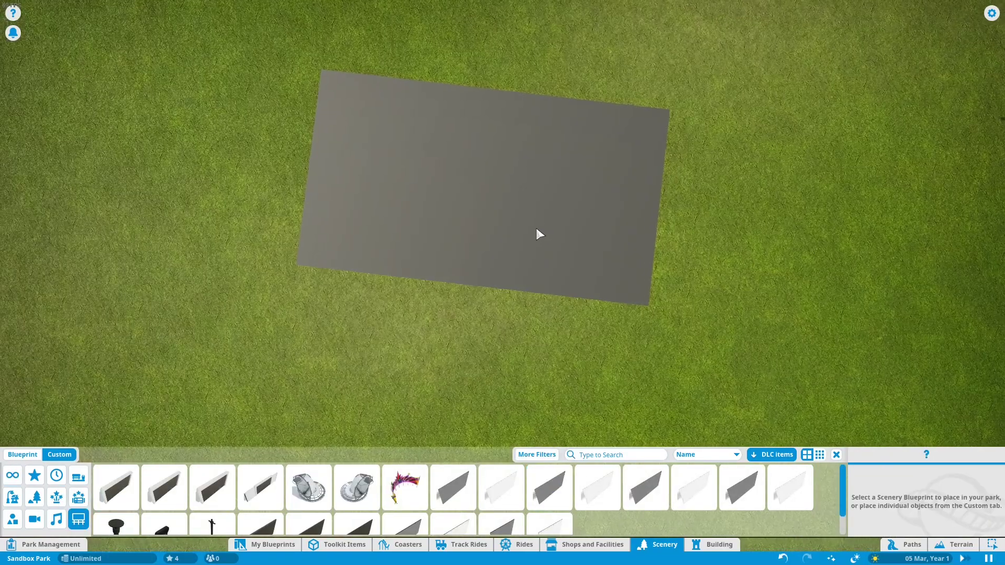
pyautogui.click(552, 245)
# Step: Set the screen's billboard image to Stealth (1).png from the user images
pyautogui.click(919, 201)
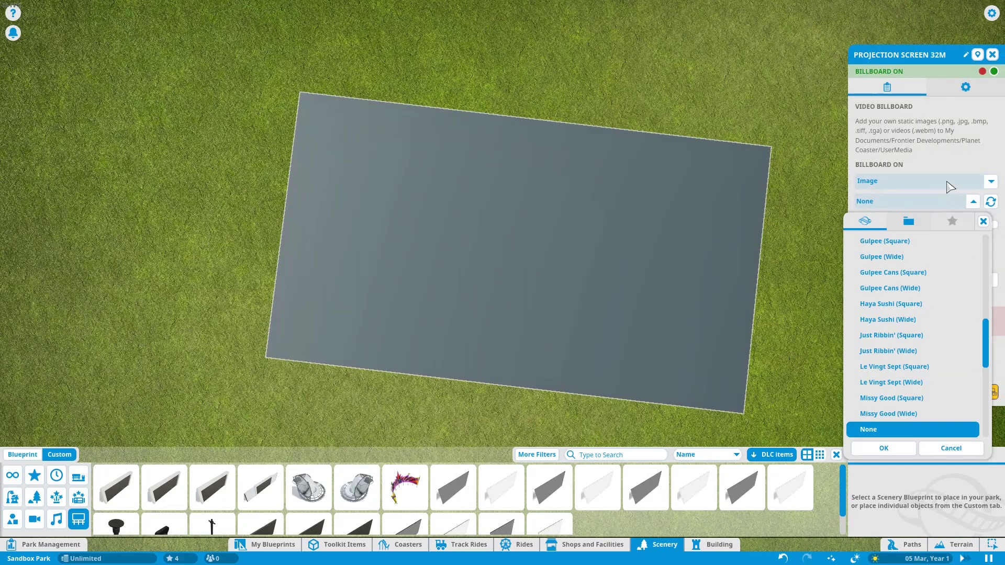
pyautogui.click(908, 221)
pyautogui.click(901, 297)
pyautogui.click(900, 451)
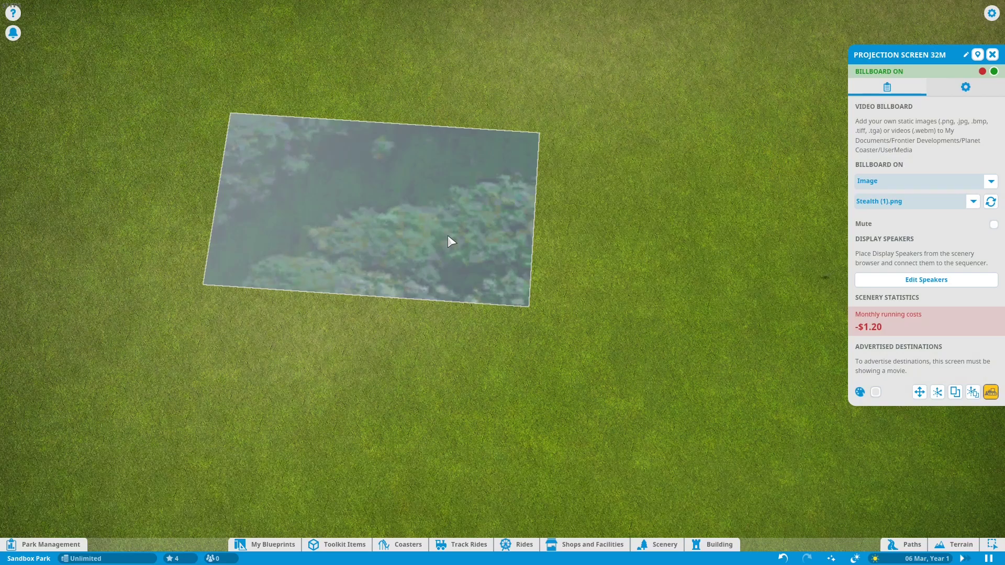
# Step: Duplicate the projection screen and place the copy flush beside the first one
pyautogui.hotkey('ctrl', 'x')
pyautogui.moveTo(442, 212); pyautogui.dragTo(749, 266)
pyautogui.click(749, 266)
pyautogui.click(705, 260)
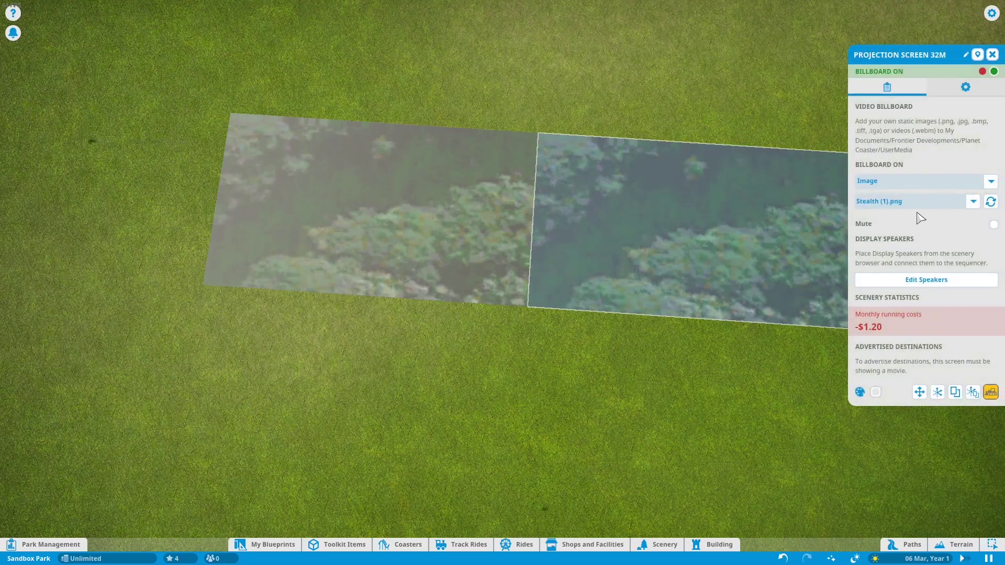
# Step: Set the copied screen's billboard image to Stealth (2).png
pyautogui.click(973, 201)
pyautogui.scroll(-1, 909, 340)
pyautogui.scroll(-1, 911, 377)
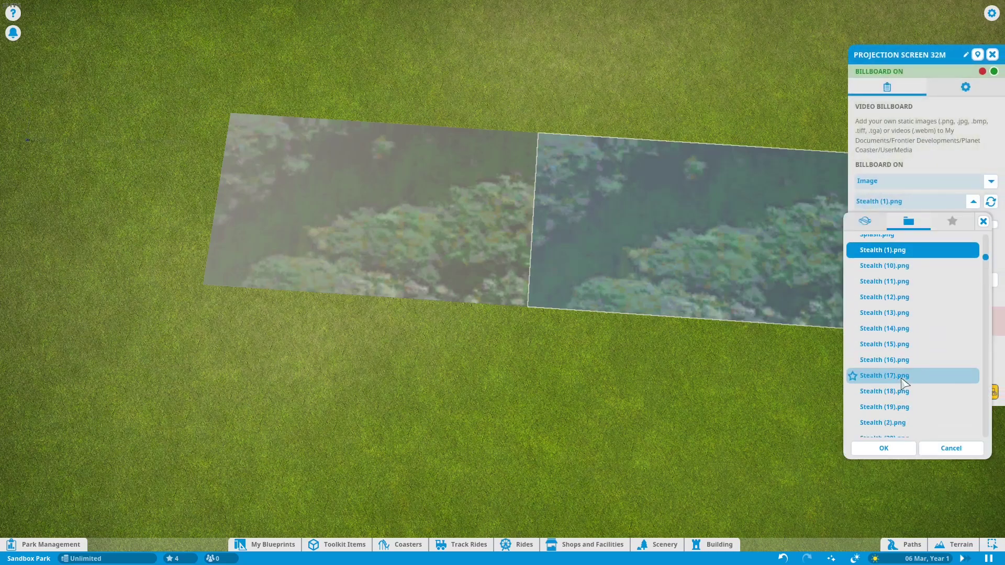
pyautogui.click(890, 423)
pyautogui.click(884, 449)
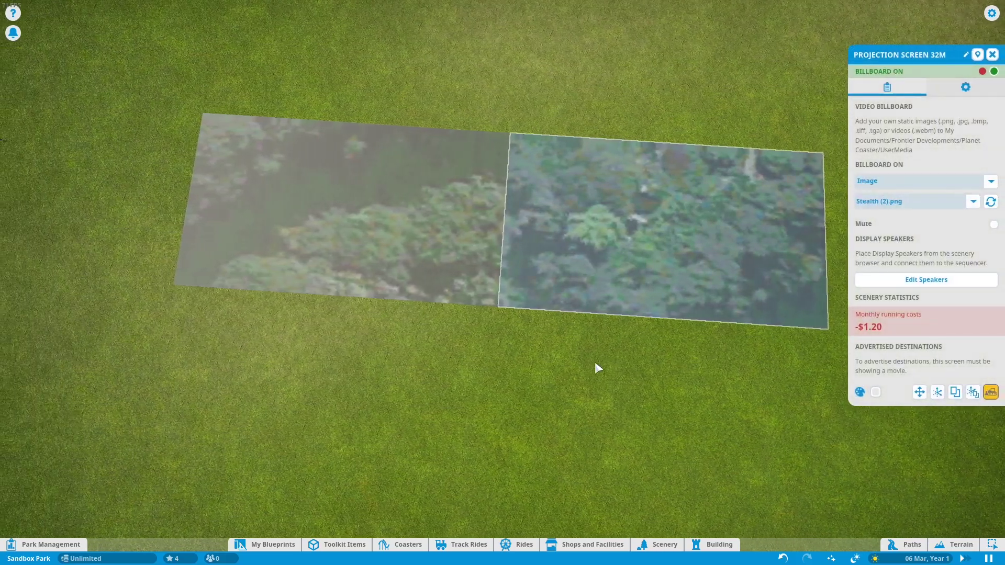
# Step: Move the projection screens so their image tiles line up edge to edge on the terrain
pyautogui.click(595, 363)
pyautogui.moveTo(594, 362); pyautogui.dragTo(592, 387)
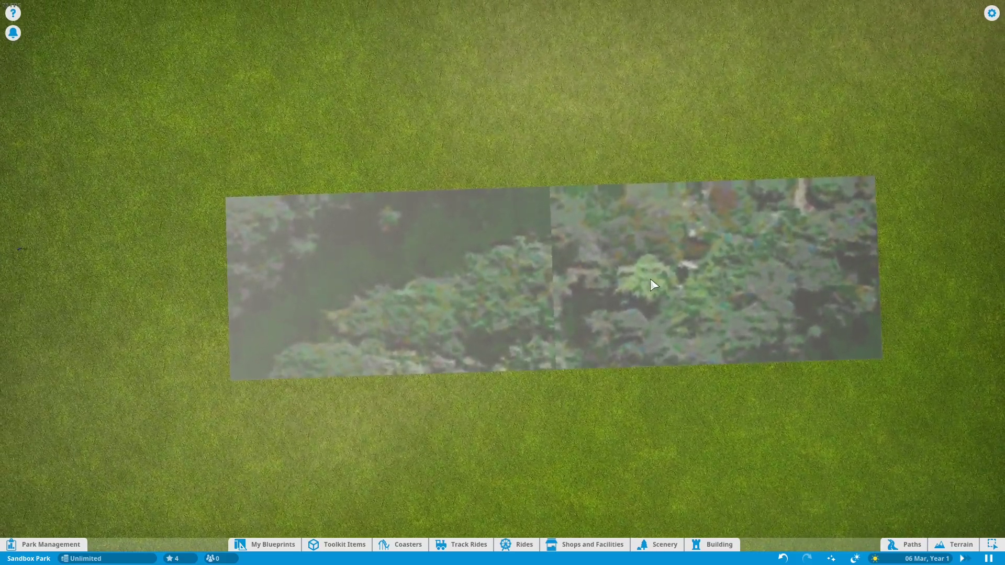
pyautogui.click(651, 284)
pyautogui.press('m')
pyautogui.moveTo(803, 268); pyautogui.dragTo(486, 287)
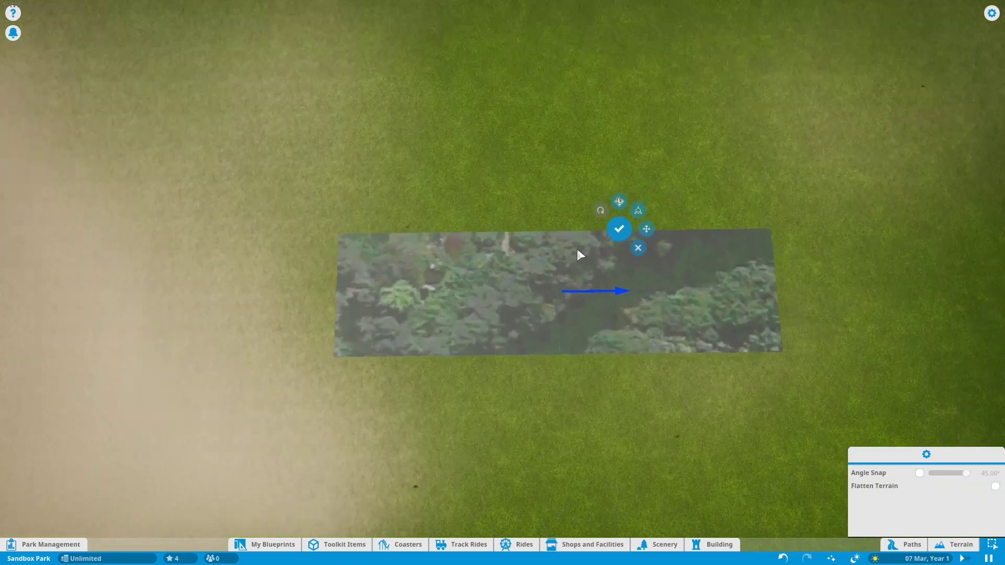
pyautogui.scroll(3, 577, 249)
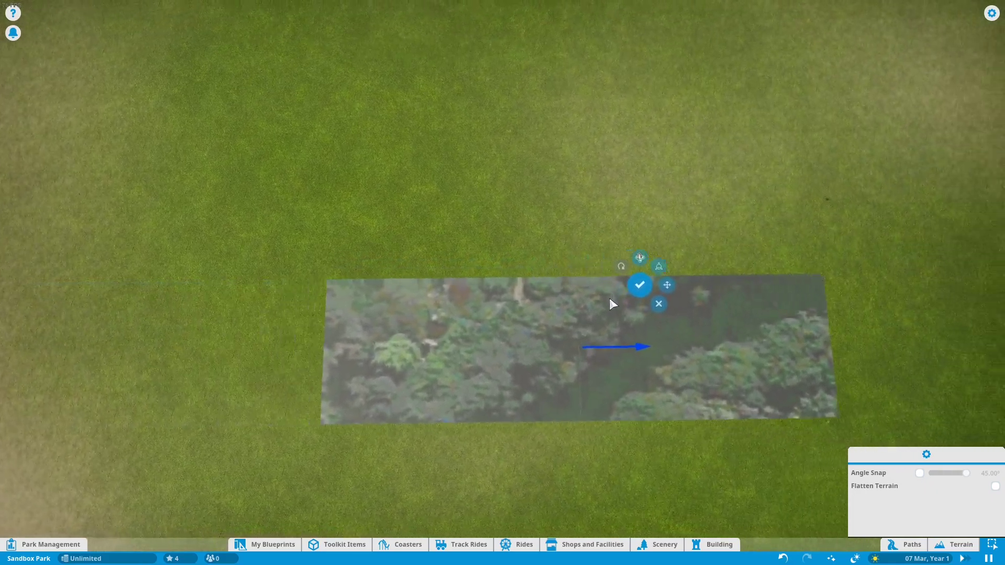
pyautogui.scroll(-5, 612, 302)
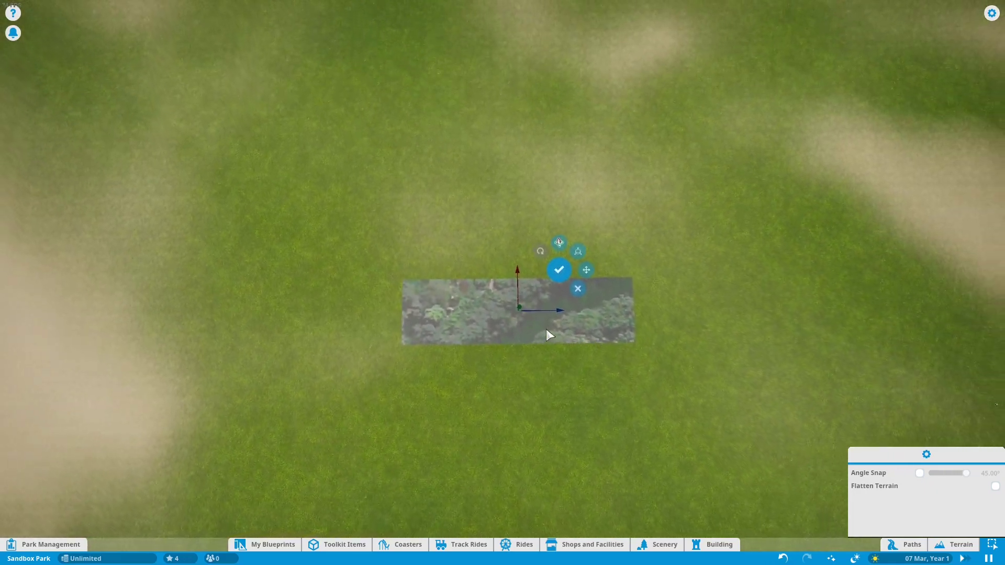
pyautogui.moveTo(539, 345); pyautogui.dragTo(704, 338)
pyautogui.moveTo(482, 349); pyautogui.dragTo(502, 344)
pyautogui.press('w')
pyautogui.press('Escape')
pyautogui.click(529, 294)
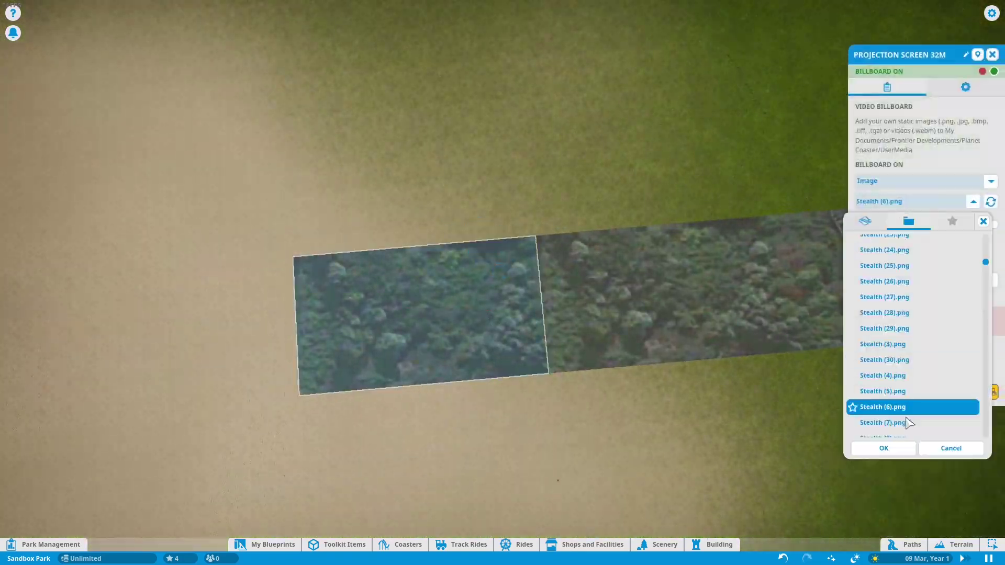
# Step: Edit the second scenery group and set each of its projection screens to its matching Stealth tile image
pyautogui.doubleClick(909, 423)
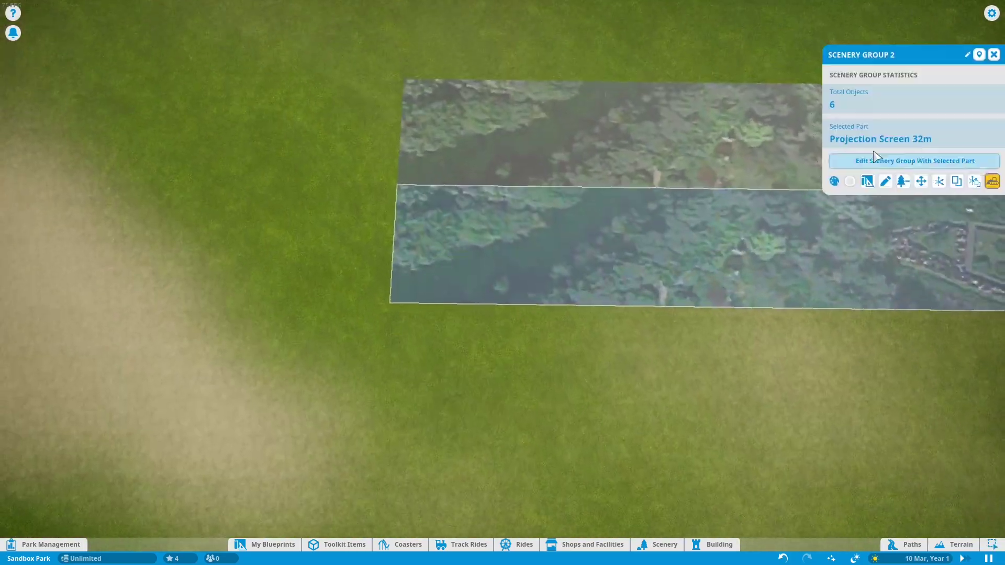
pyautogui.click(836, 173)
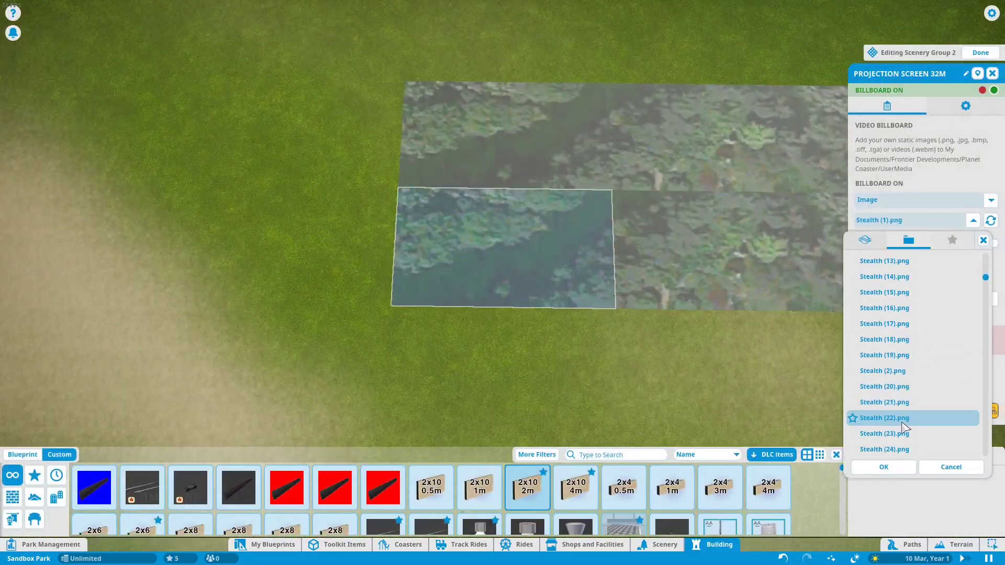
pyautogui.click(909, 439)
pyautogui.click(728, 251)
pyautogui.click(974, 221)
pyautogui.click(725, 251)
pyautogui.click(912, 440)
pyautogui.click(618, 256)
pyautogui.click(974, 220)
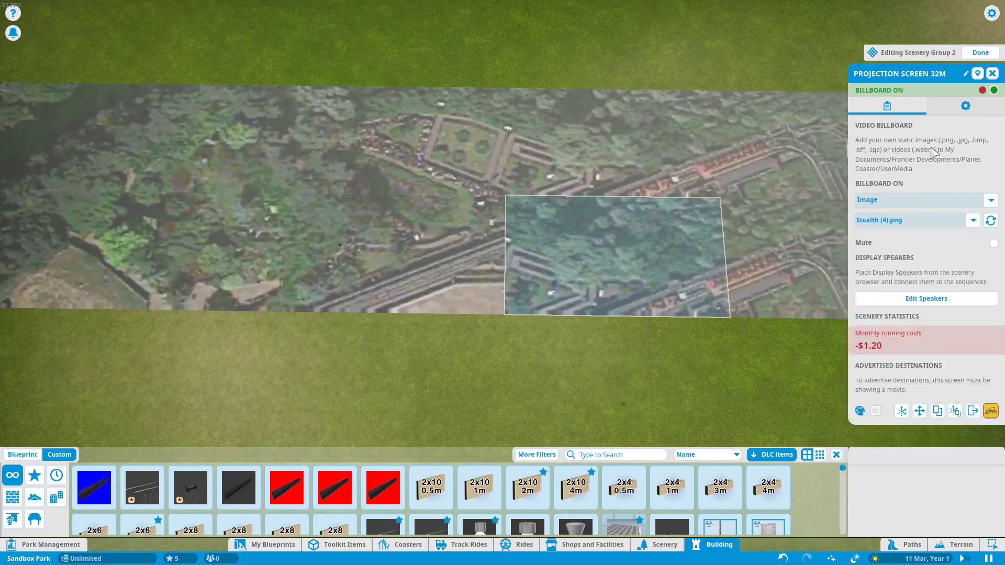
pyautogui.click(910, 448)
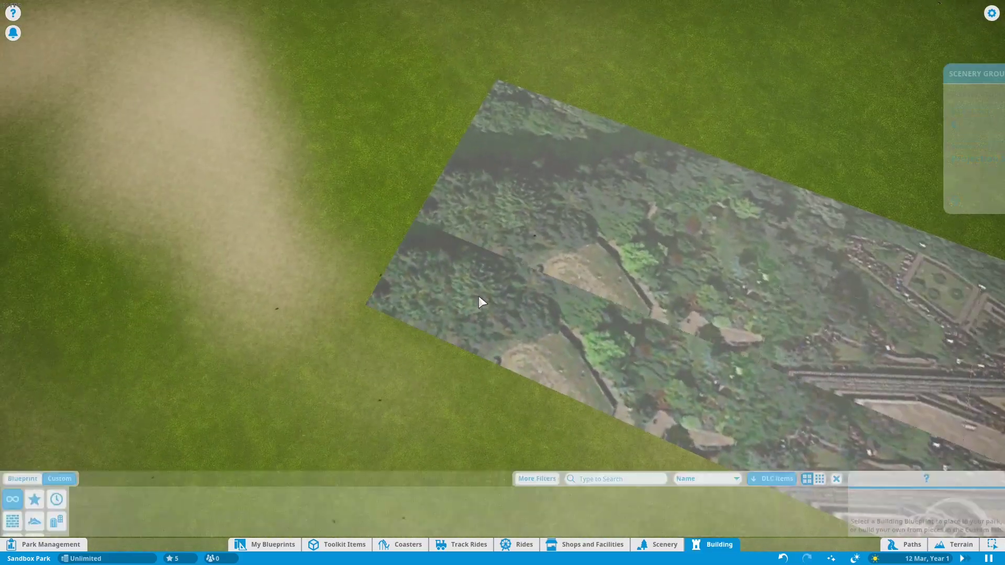
# Step: Edit the third scenery group and assign the matching Stealth tile images, such as Stealth (13).png, to its screens
pyautogui.click(479, 297)
pyautogui.click(481, 345)
pyautogui.click(973, 220)
pyautogui.scroll(2, 904, 319)
pyautogui.click(895, 266)
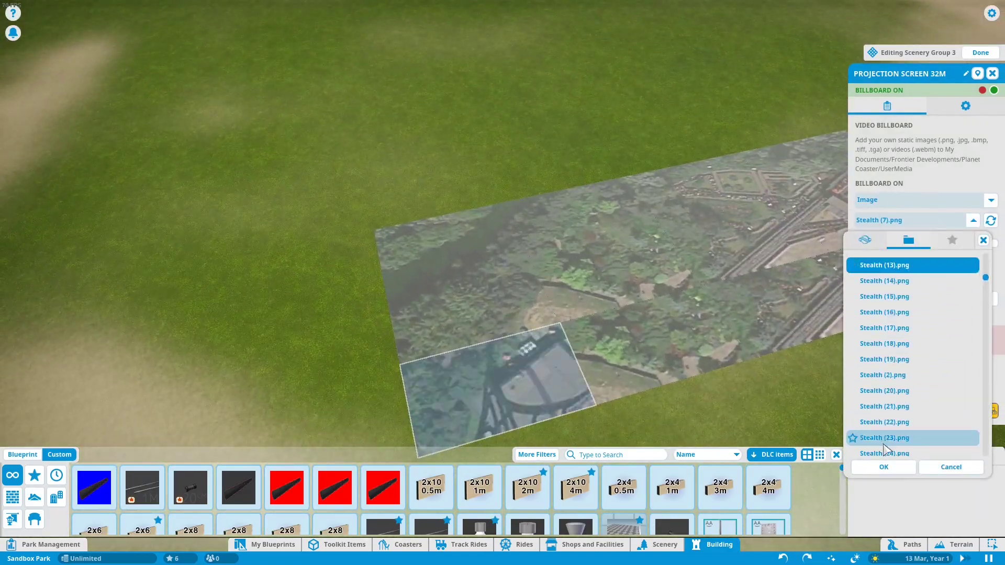
pyautogui.click(884, 467)
pyautogui.click(644, 388)
pyautogui.click(973, 220)
pyautogui.click(908, 276)
pyautogui.click(885, 467)
pyautogui.click(974, 220)
pyautogui.click(908, 355)
pyautogui.click(885, 467)
pyautogui.click(973, 220)
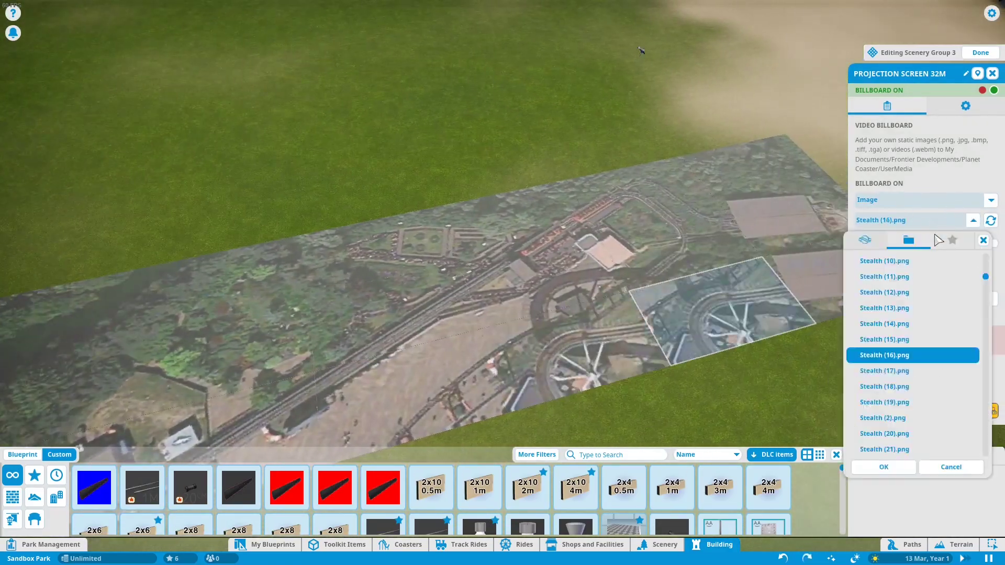
pyautogui.click(911, 371)
pyautogui.click(911, 386)
pyautogui.click(885, 467)
pyautogui.click(981, 52)
# Step: Edit the fourth scenery group and assign matching Stealth tile images, including Stealth (21).png, to its screens
pyautogui.click(698, 252)
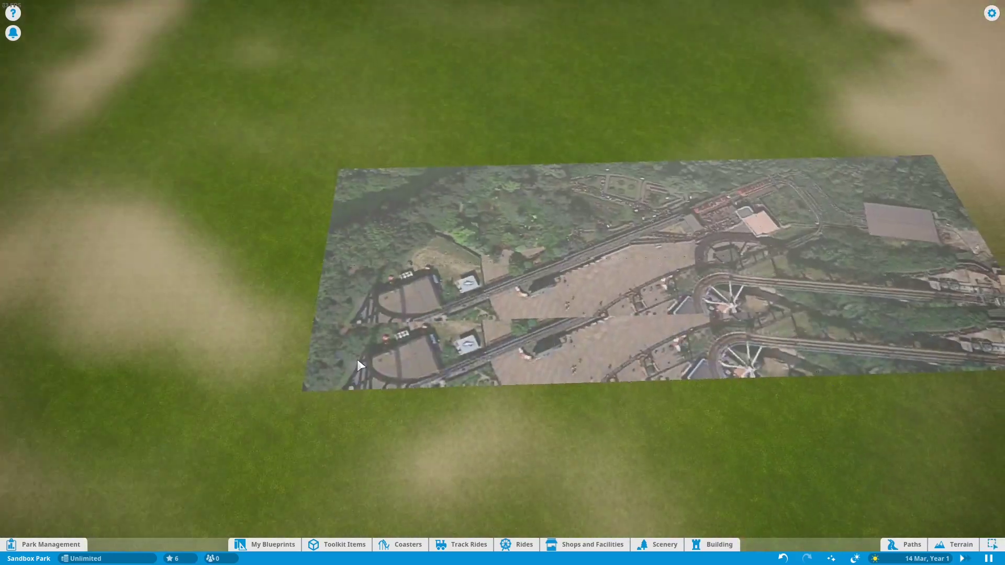
pyautogui.doubleClick(372, 374)
pyautogui.click(973, 220)
pyautogui.click(891, 471)
pyautogui.click(494, 352)
pyautogui.click(973, 221)
pyautogui.scroll(-1, 908, 387)
pyautogui.click(909, 407)
pyautogui.click(886, 467)
pyautogui.click(620, 350)
pyautogui.click(974, 221)
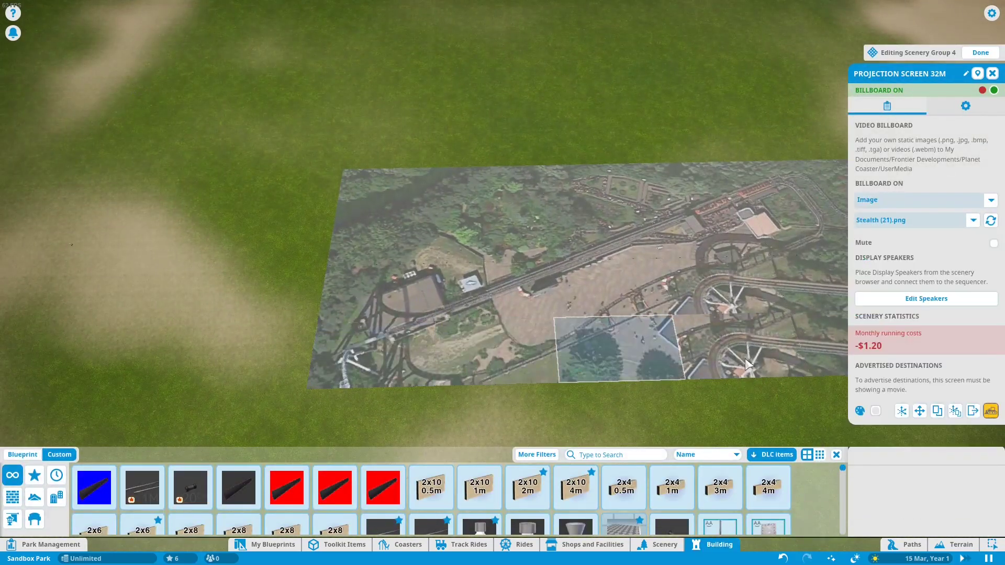
pyautogui.click(973, 220)
pyautogui.click(908, 418)
pyautogui.click(886, 467)
pyautogui.click(981, 52)
# Step: Edit the fifth scenery group and assign the remaining Stealth tile images, including Stealth (30).png, to its screens
pyautogui.hotkey('ctrl', 'x')
pyautogui.moveTo(449, 262); pyautogui.dragTo(592, 262)
pyautogui.click(717, 203)
pyautogui.doubleClick(352, 305)
pyautogui.click(449, 328)
pyautogui.click(974, 220)
pyautogui.click(908, 404)
pyautogui.click(890, 467)
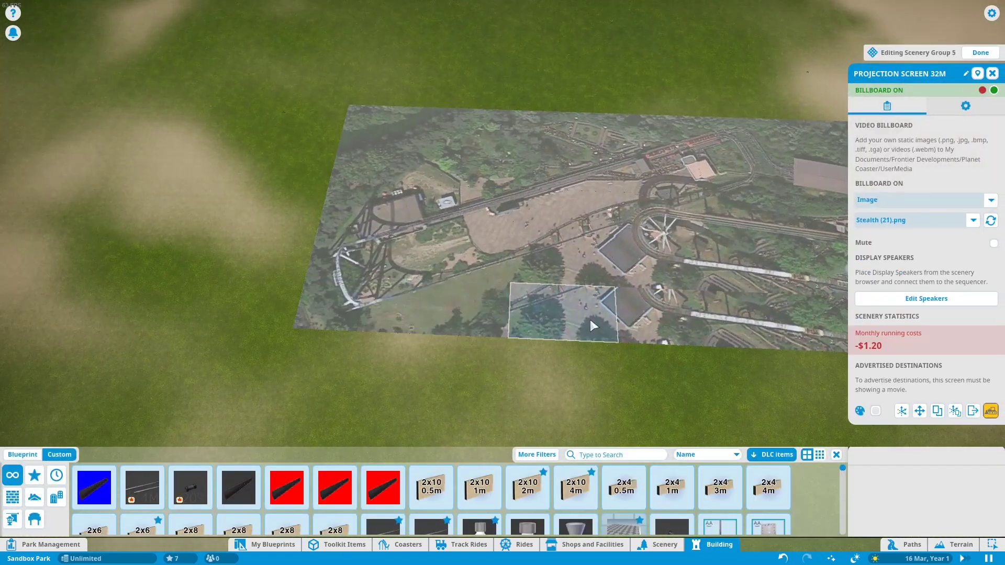
pyautogui.click(589, 319)
pyautogui.click(973, 220)
pyautogui.click(908, 406)
pyautogui.click(712, 322)
pyautogui.click(973, 220)
pyautogui.click(908, 417)
pyautogui.click(896, 467)
pyautogui.click(759, 327)
pyautogui.click(973, 220)
pyautogui.click(929, 392)
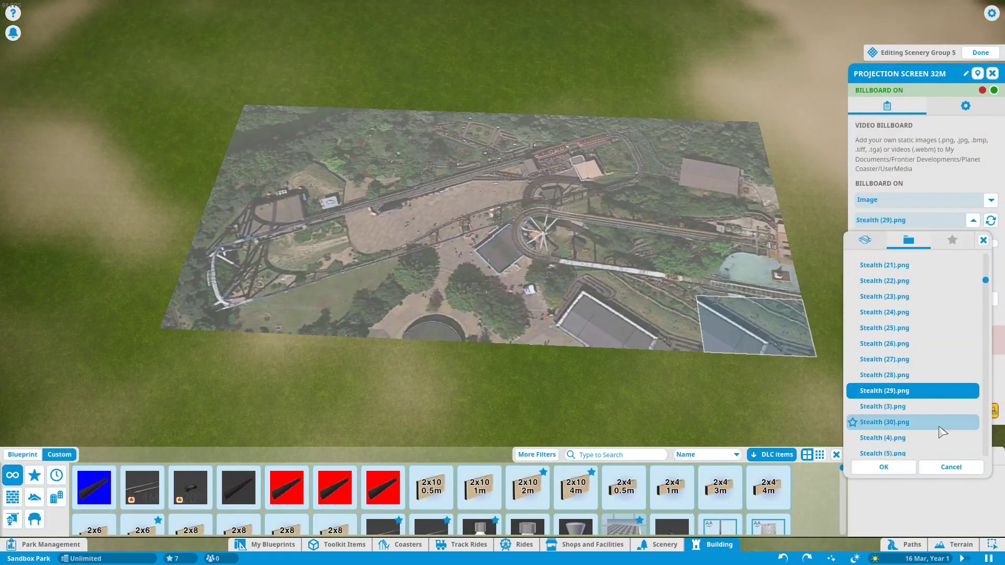
pyautogui.click(924, 423)
pyautogui.click(882, 470)
pyautogui.press('w')
pyautogui.click(981, 52)
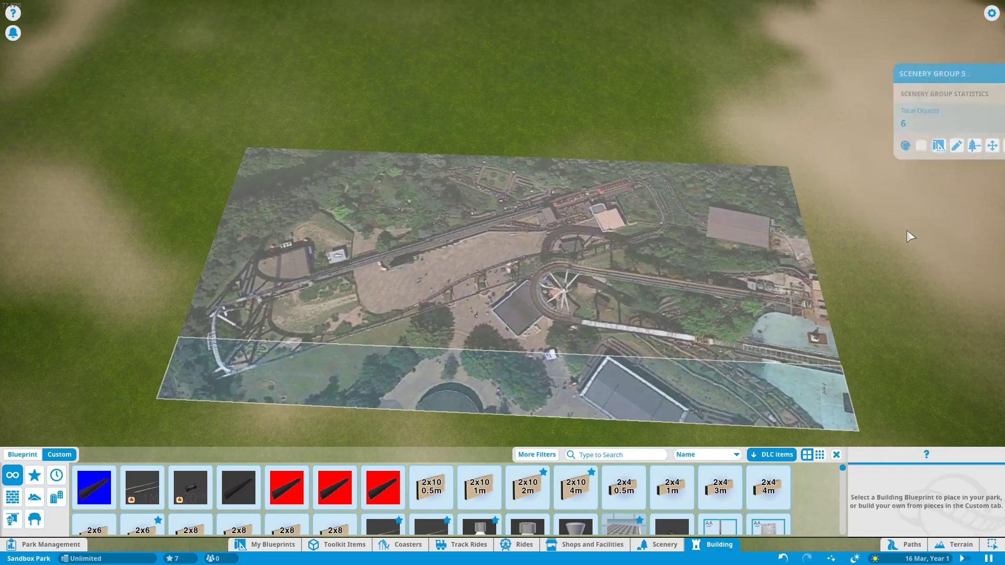
# Step: Exit editing and orbit around to inspect the assembled tiled map of the Stealth area
pyautogui.press('Escape')
pyautogui.press('Escape')
pyautogui.moveTo(889, 262); pyautogui.dragTo(888, 262)
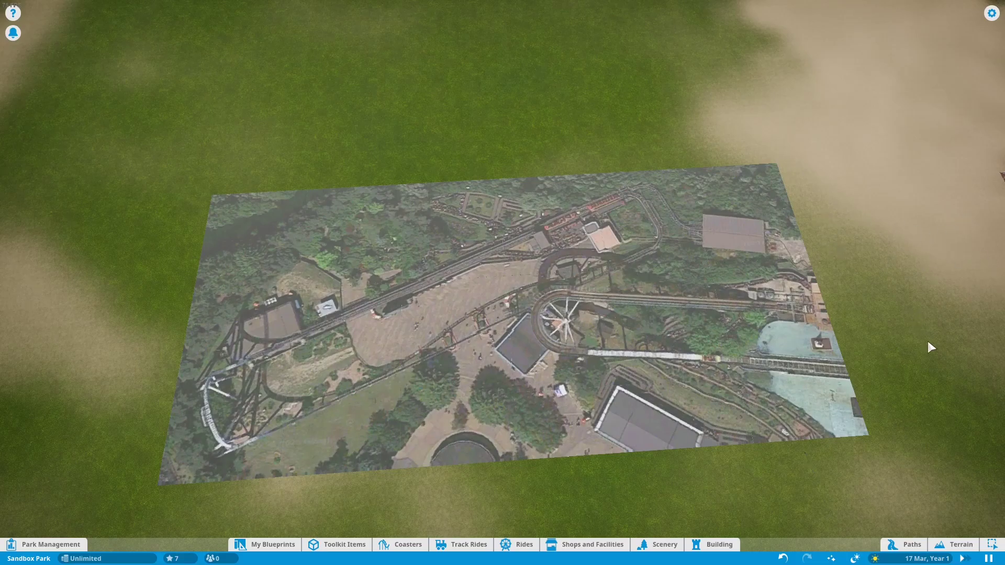
pyautogui.moveTo(963, 402); pyautogui.dragTo(964, 402)
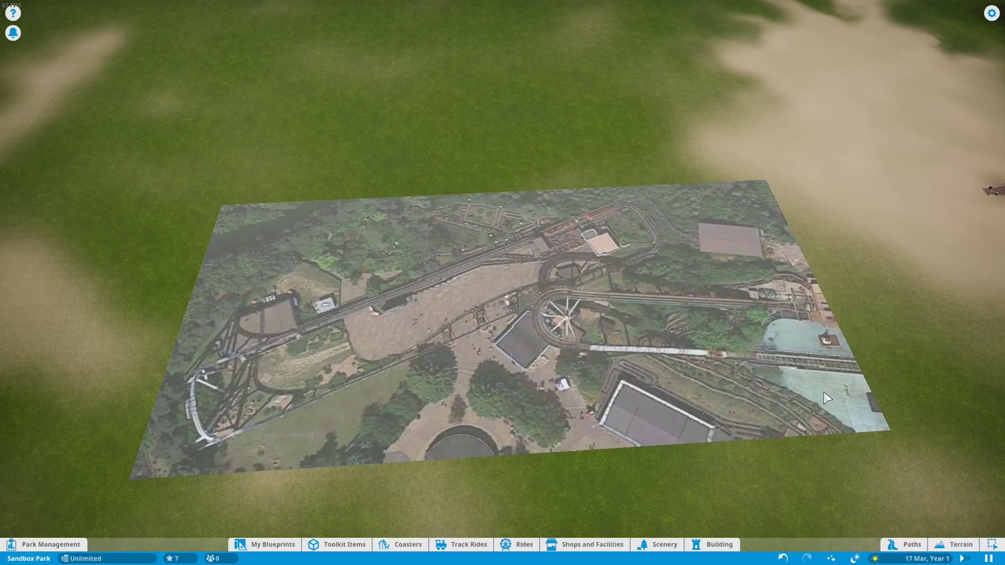
pyautogui.moveTo(577, 309); pyautogui.dragTo(577, 309)
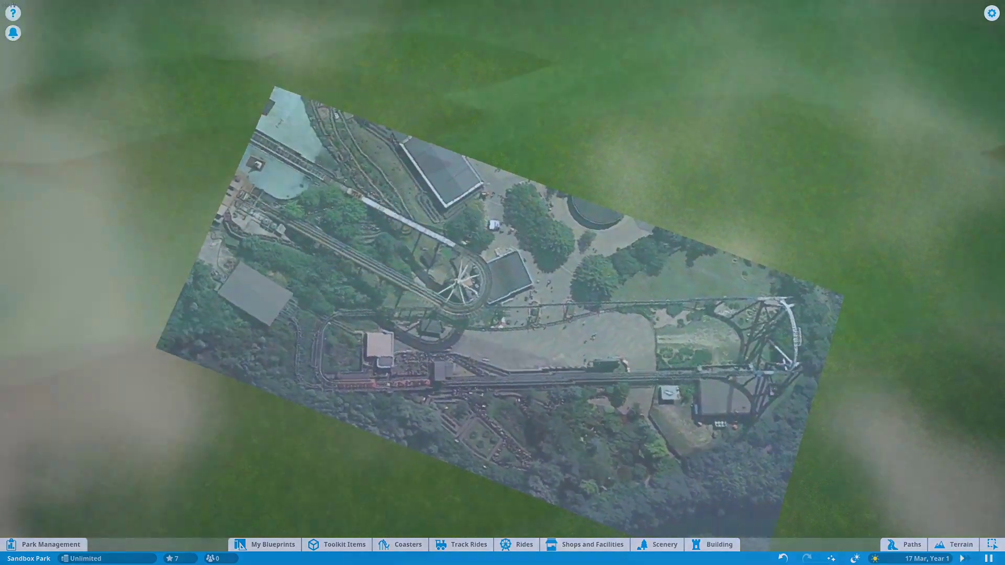